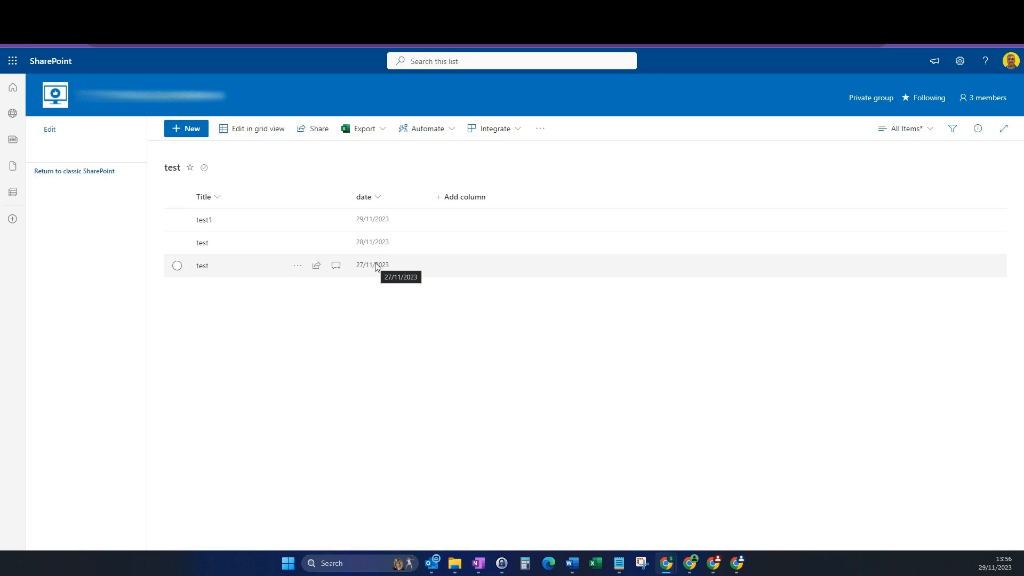
Switch to Power Automate and create an instant cloud flow named "date comparison" with the "Manually trigger a flow" trigger.
left_click(176, 8)
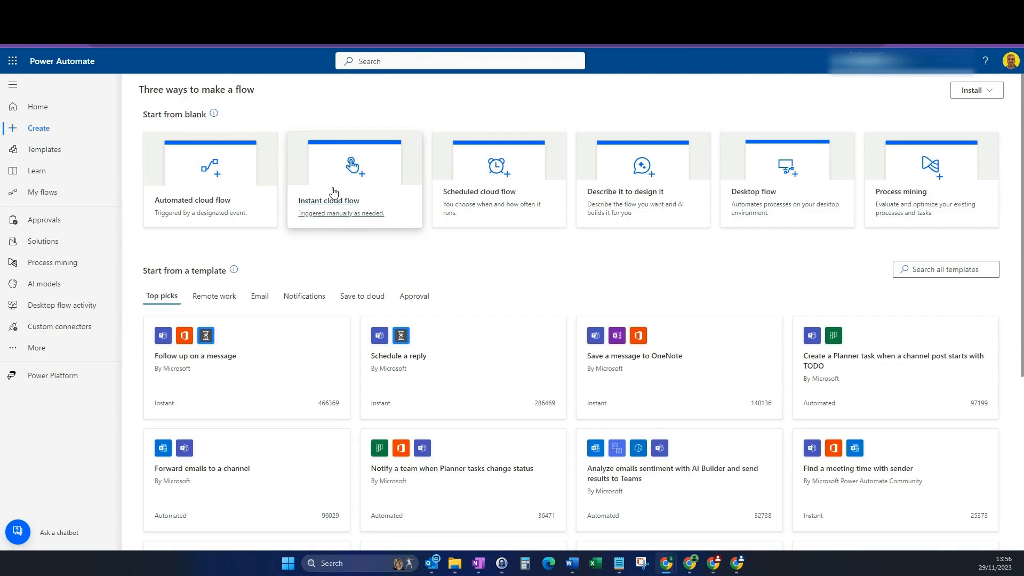
left_click(333, 212)
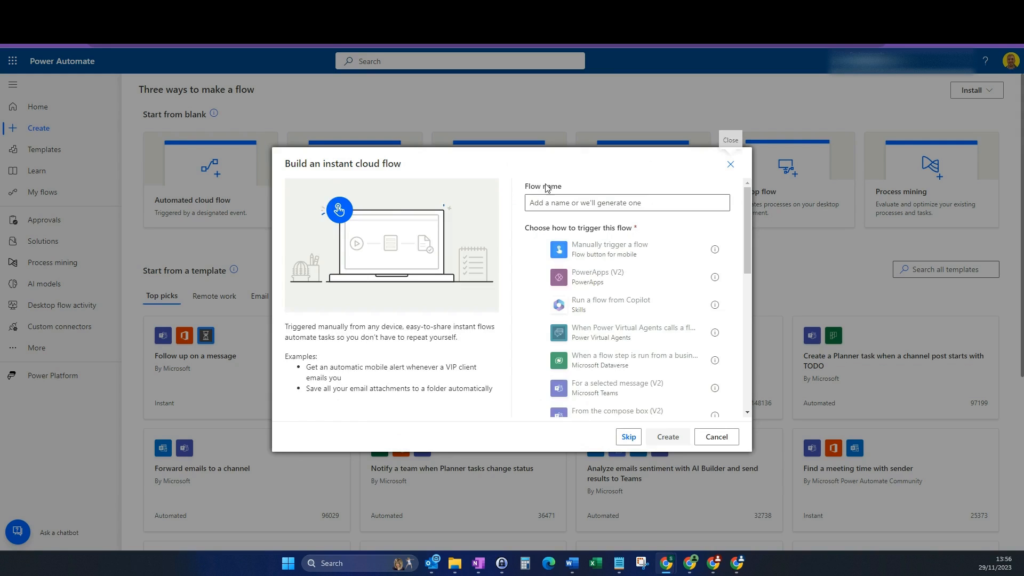
left_click(554, 203)
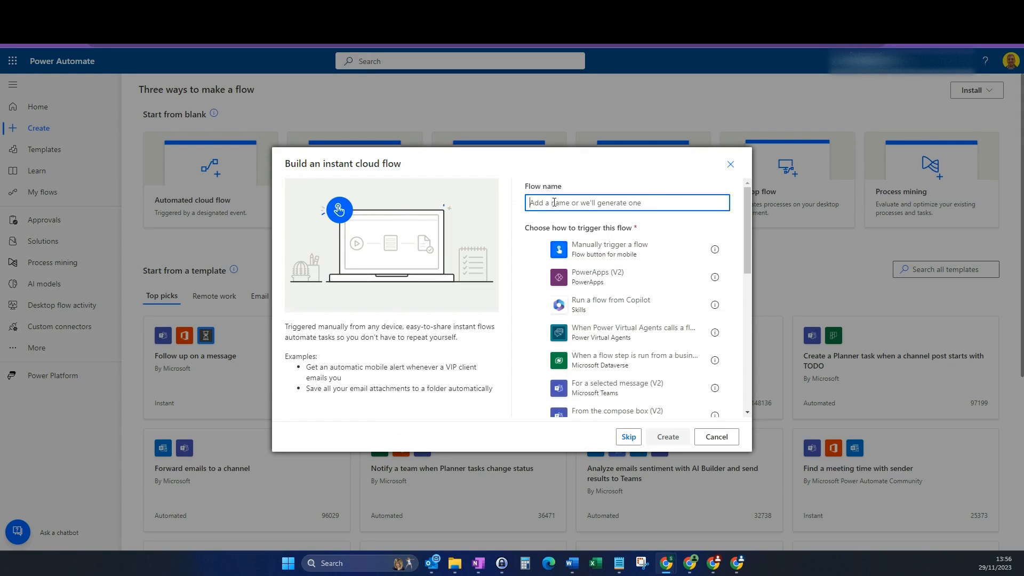
type("date comparison")
left_click(538, 251)
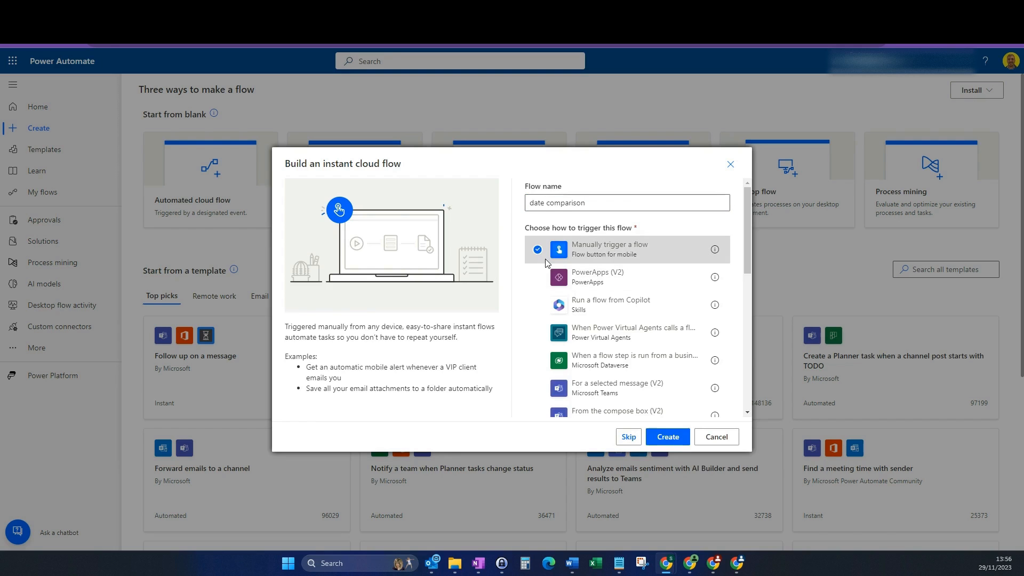
left_click(668, 437)
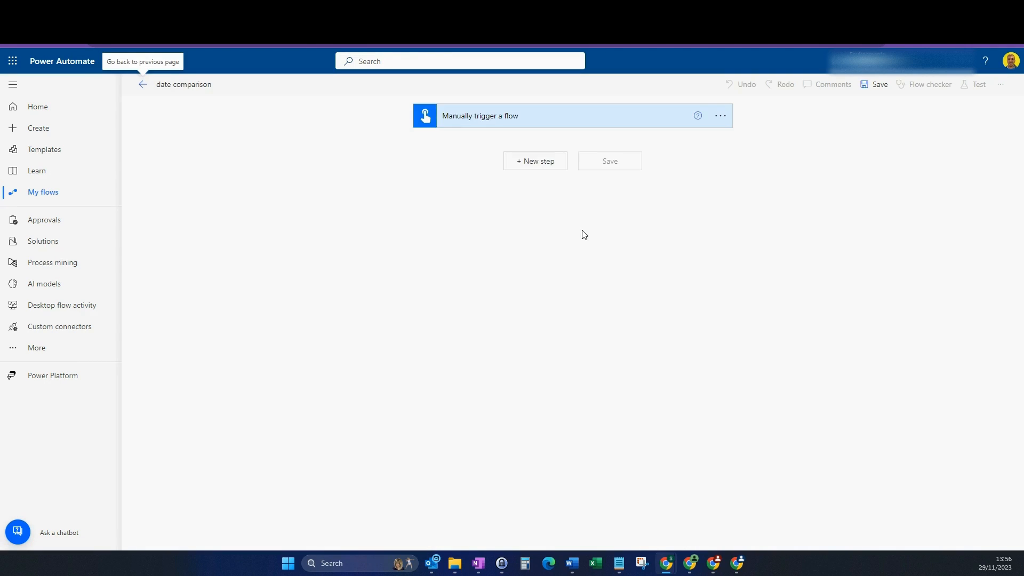
Add the Date Time "Current time" action after the manual trigger.
left_click(534, 168)
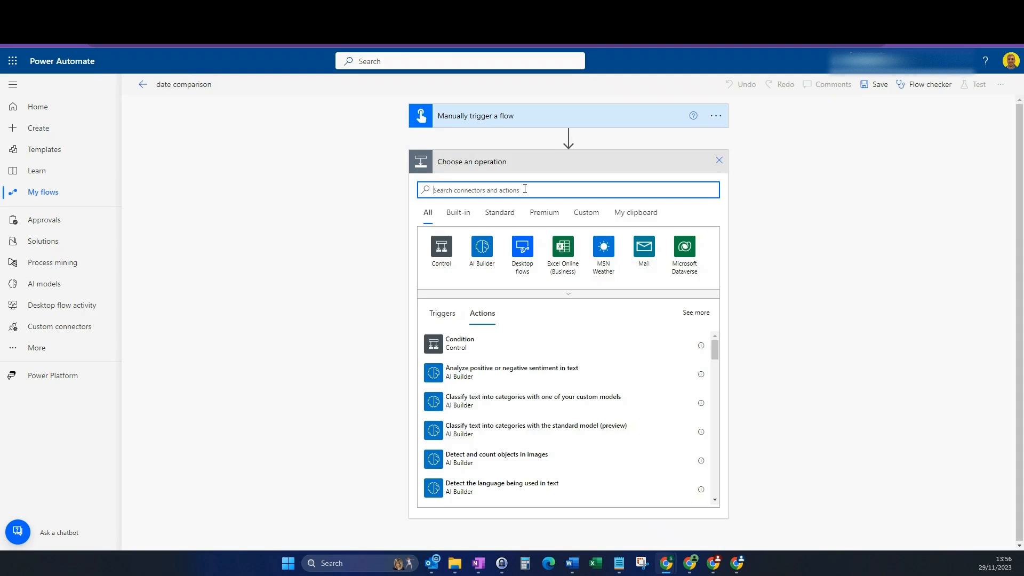
type("current time")
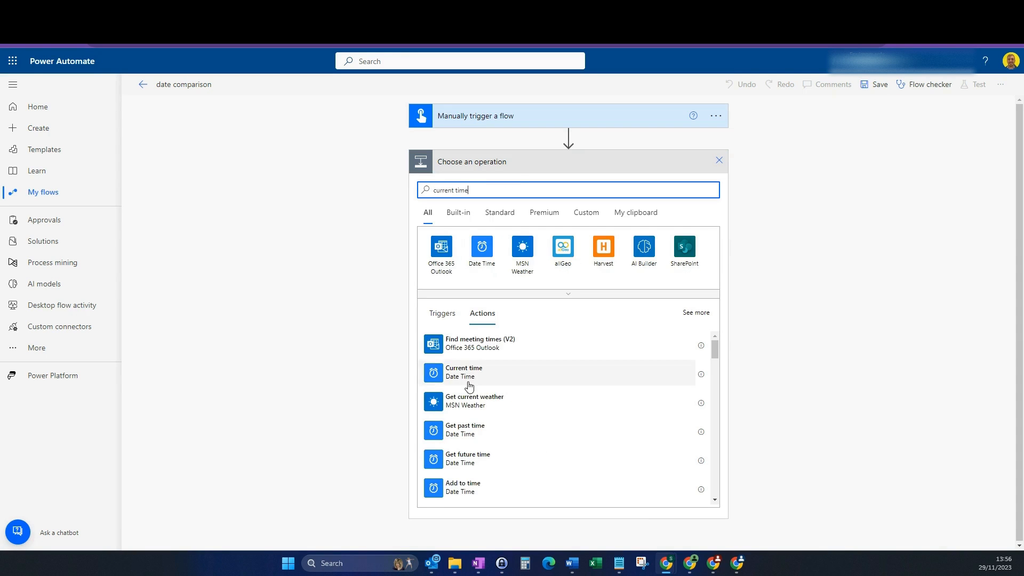
left_click(465, 372)
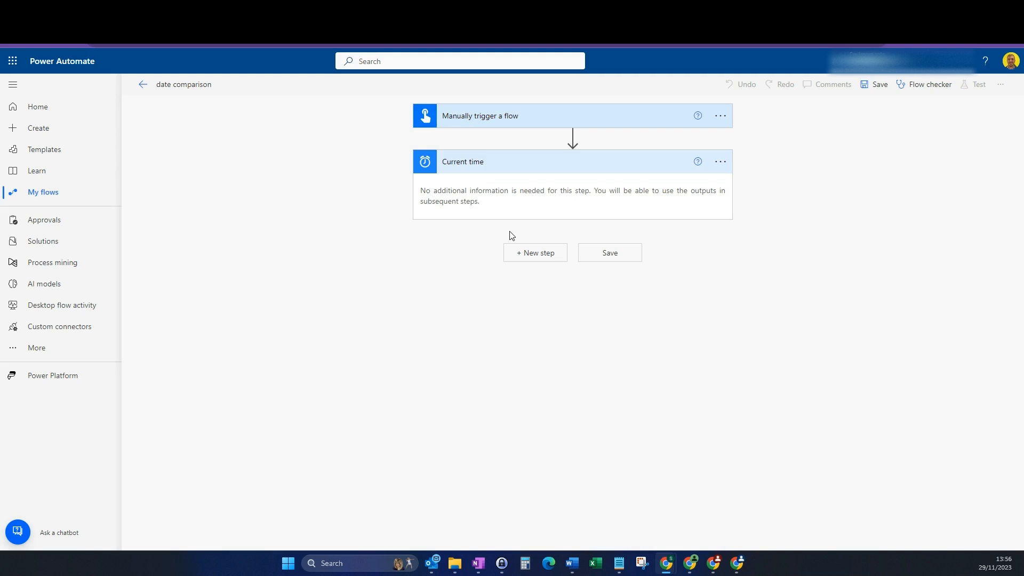
Add the SharePoint "Get items" action after the Current time action.
left_click(523, 252)
type("get")
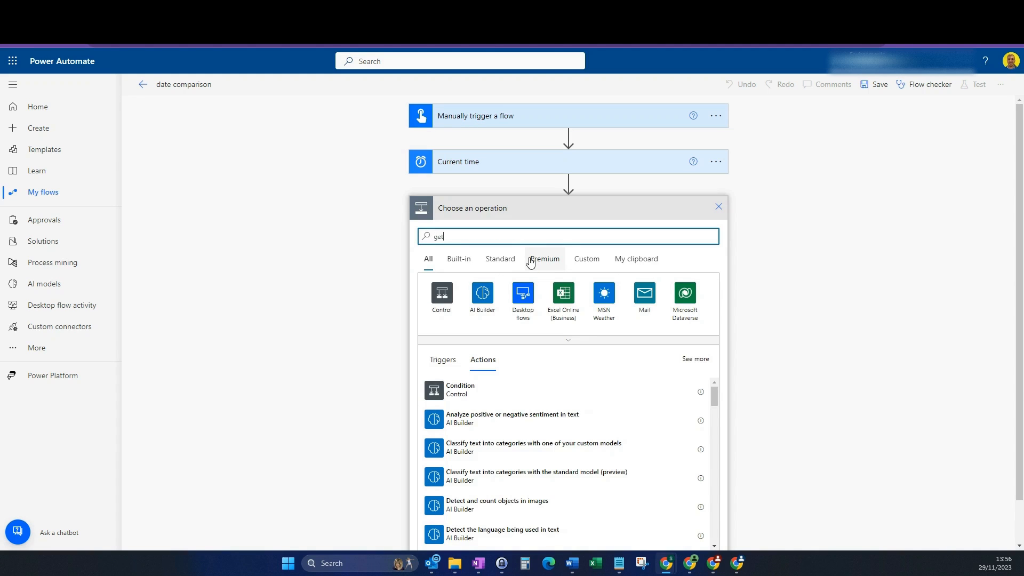
type(" items")
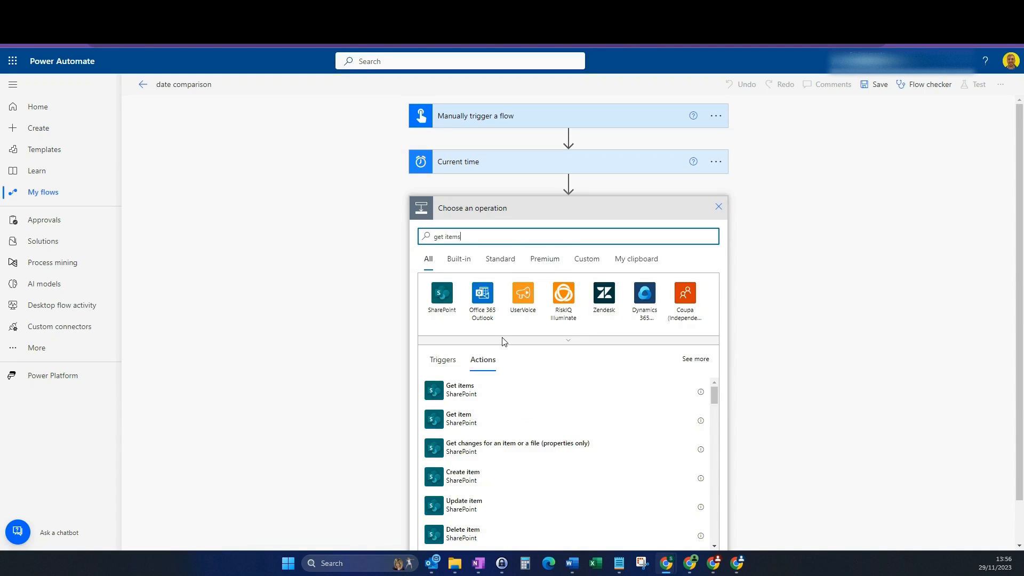
left_click(467, 395)
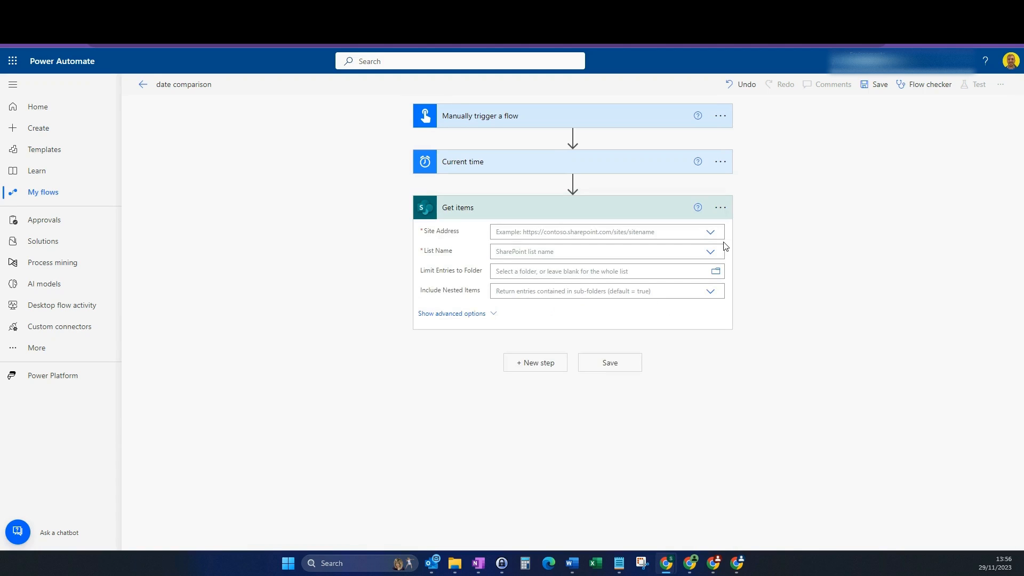
Set the Get items action to the DEV WeTechCareOfYou site and its "test" list.
left_click(711, 232)
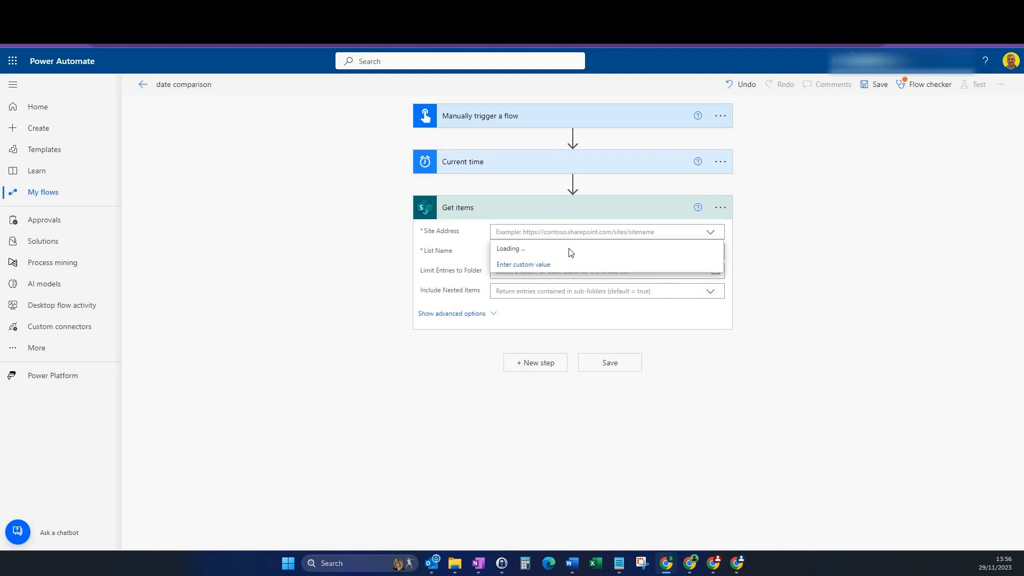
left_click(612, 284)
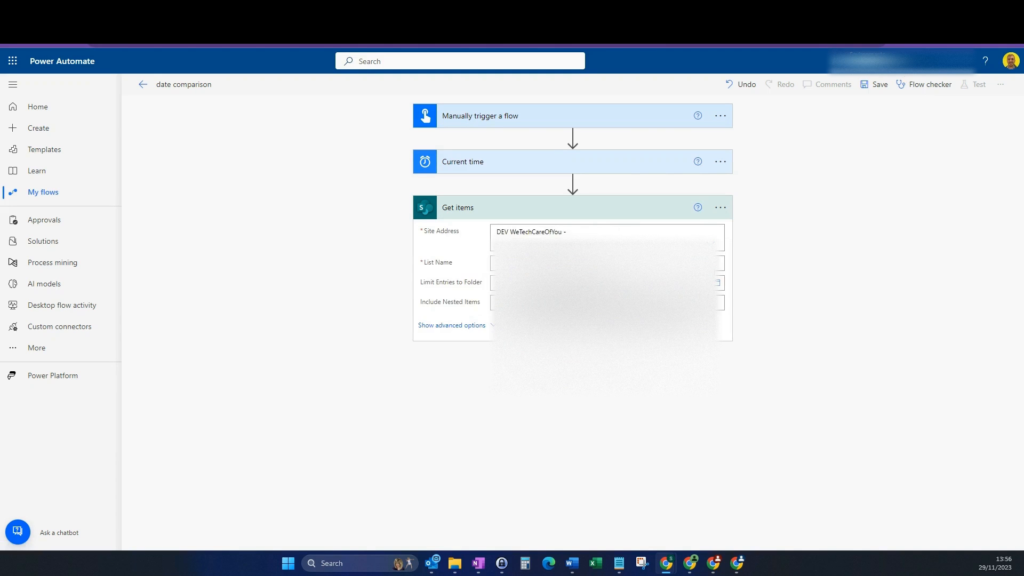
left_click(607, 264)
scroll(550, 360, "down", 15)
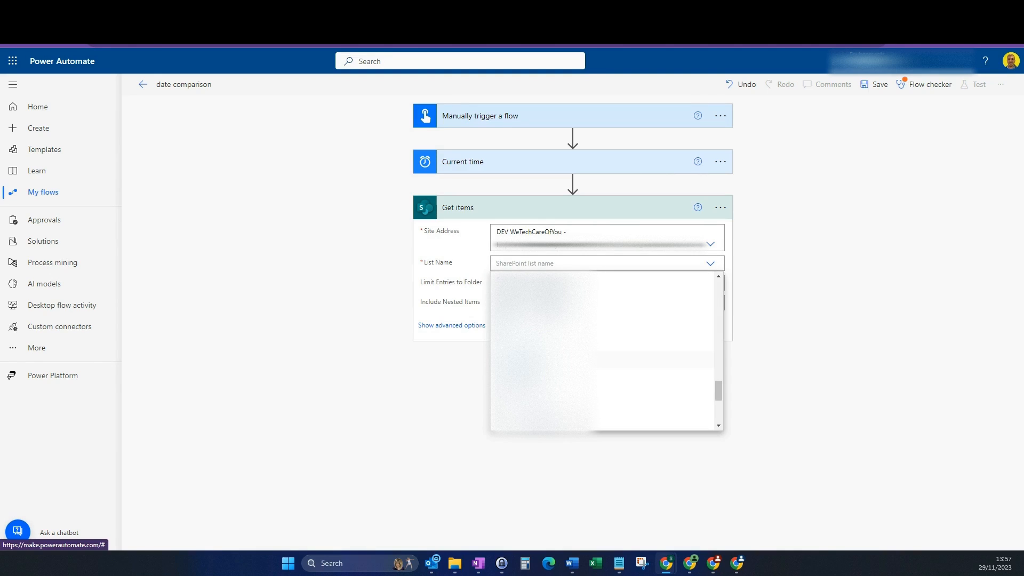
left_click(550, 359)
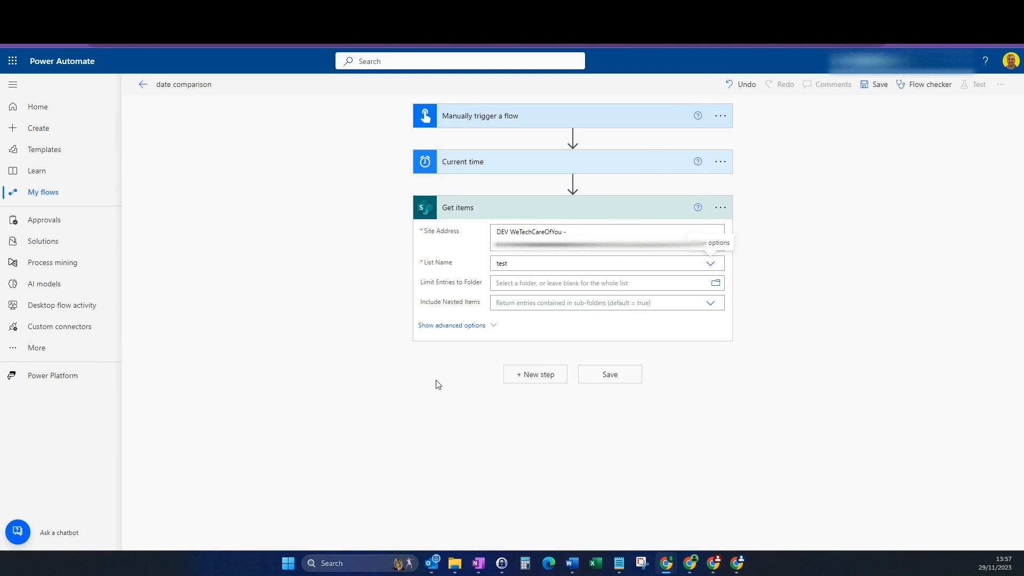
Add an "Apply to each" loop after Get items that runs over the Get items "value" output.
left_click(535, 376)
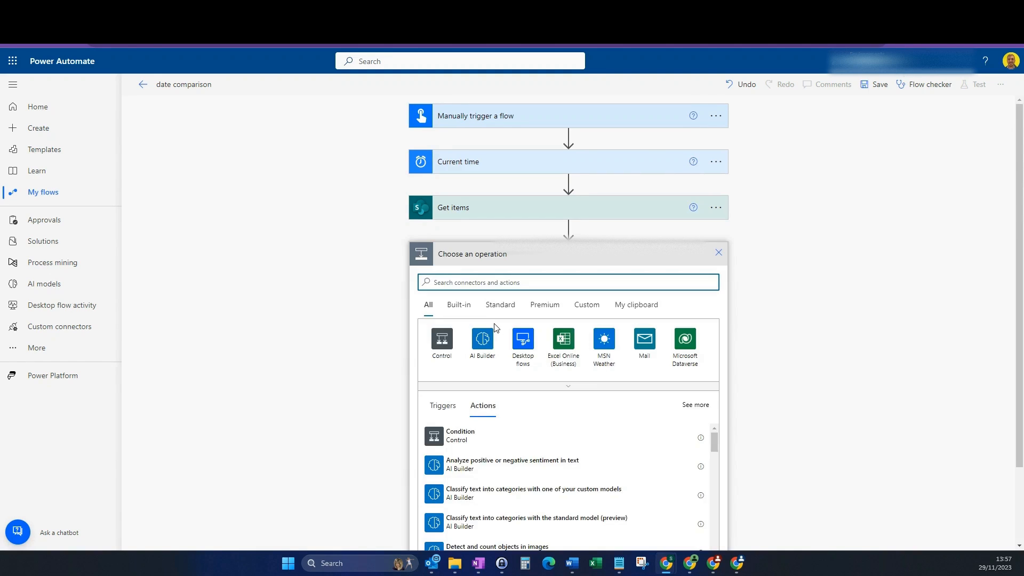
type("apply to each")
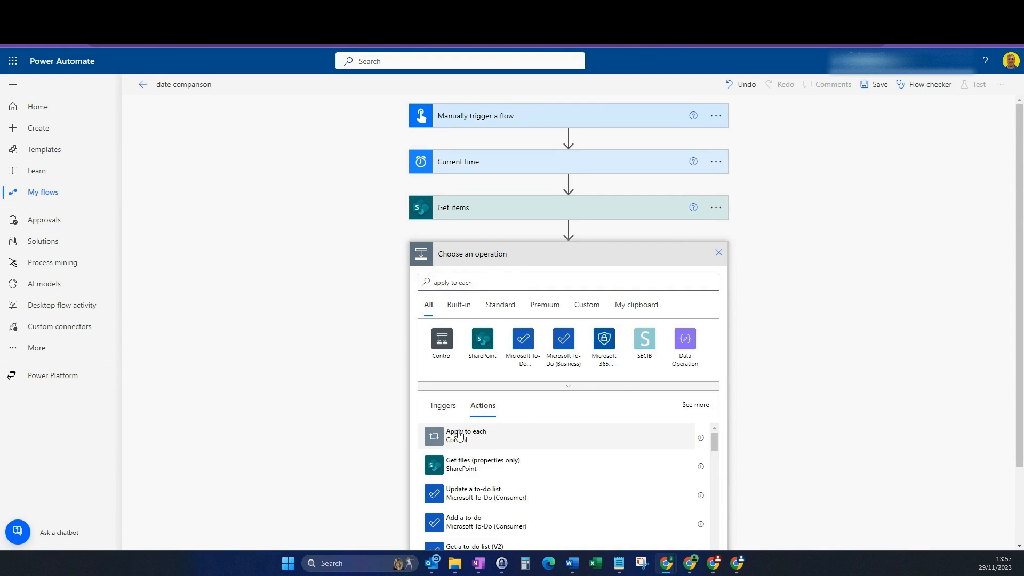
left_click(460, 436)
left_click(689, 294)
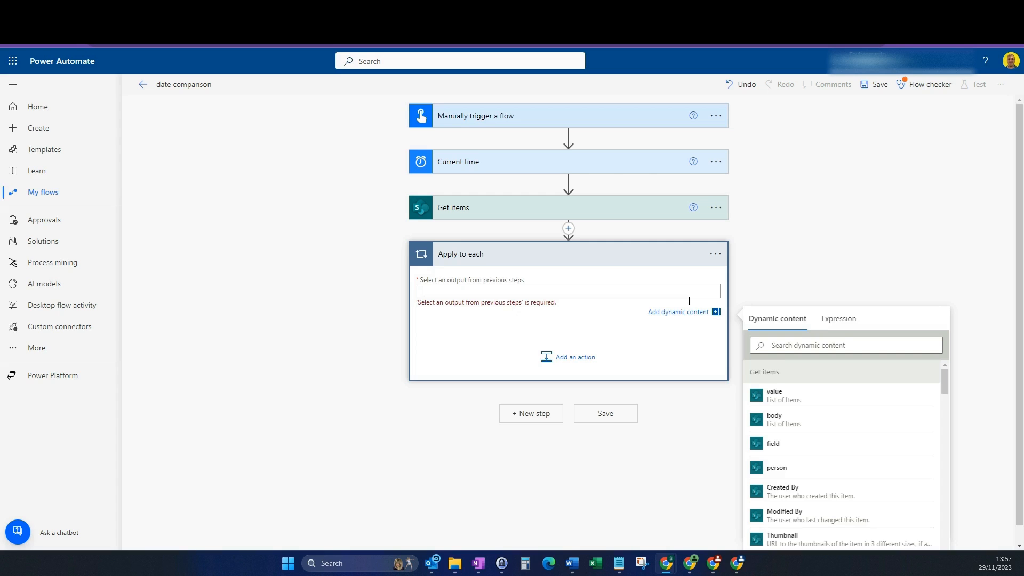
left_click(775, 396)
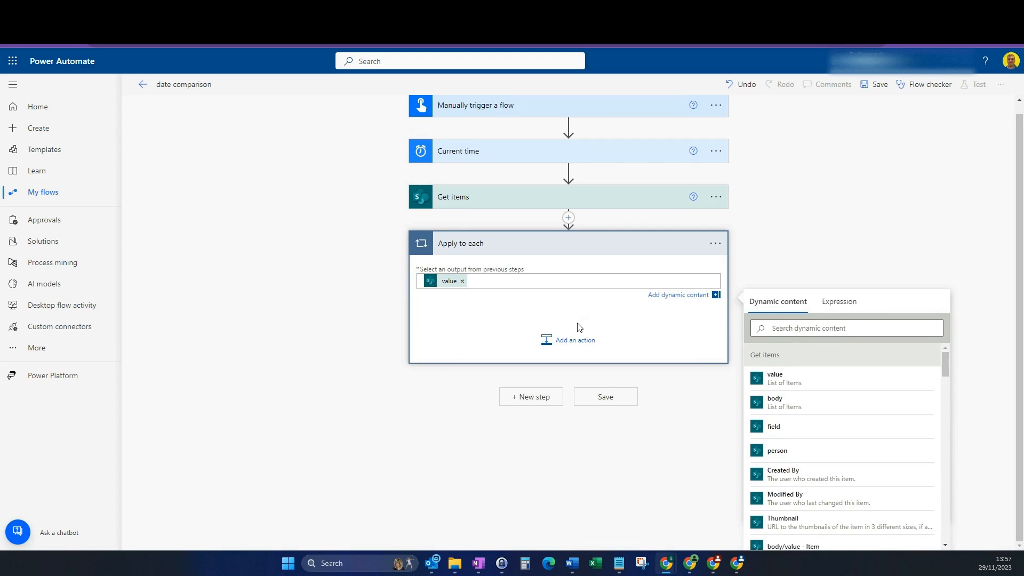
Add a Condition control inside the Apply to each loop.
left_click(575, 340)
type("con")
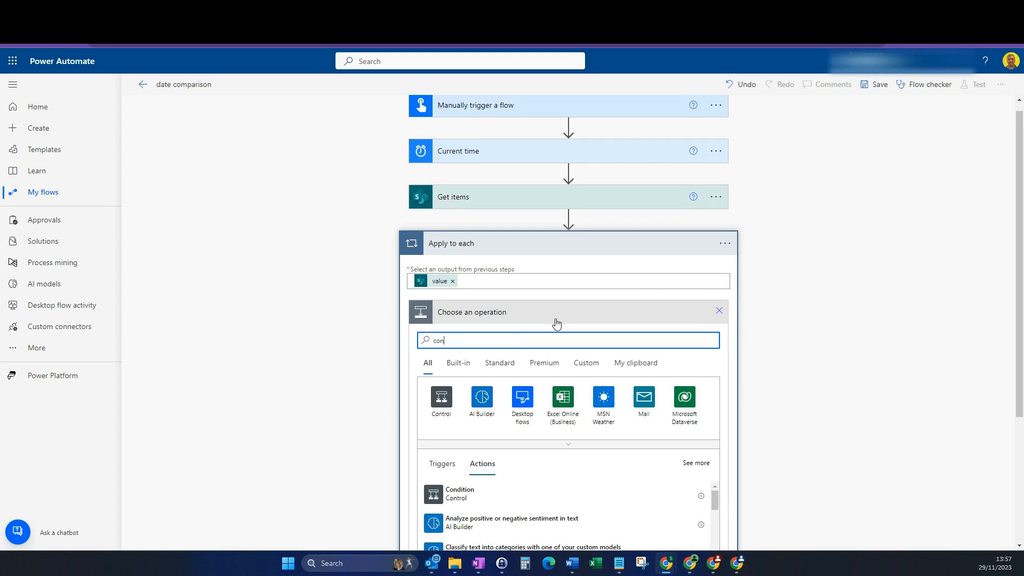
type("dition")
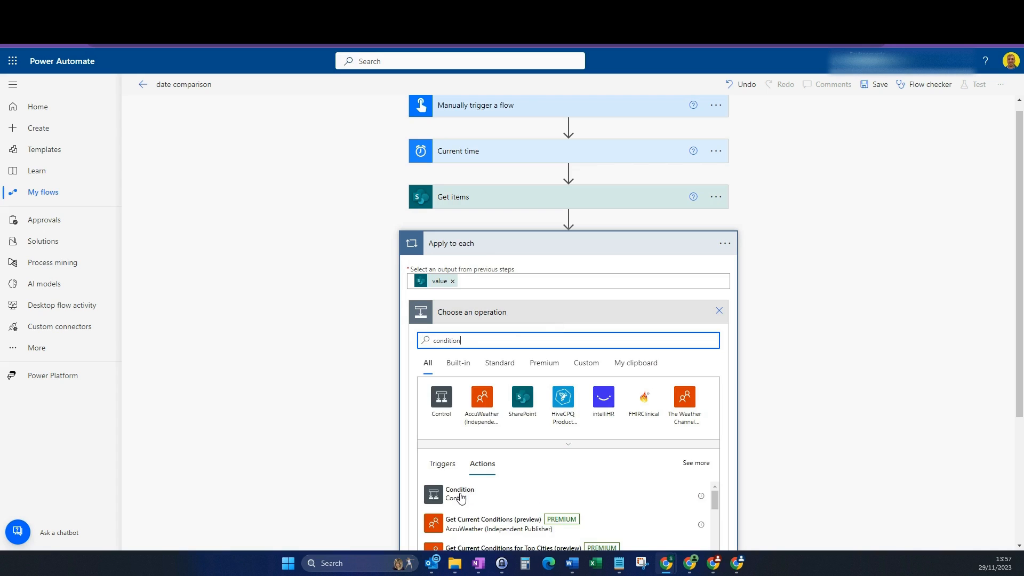
left_click(459, 494)
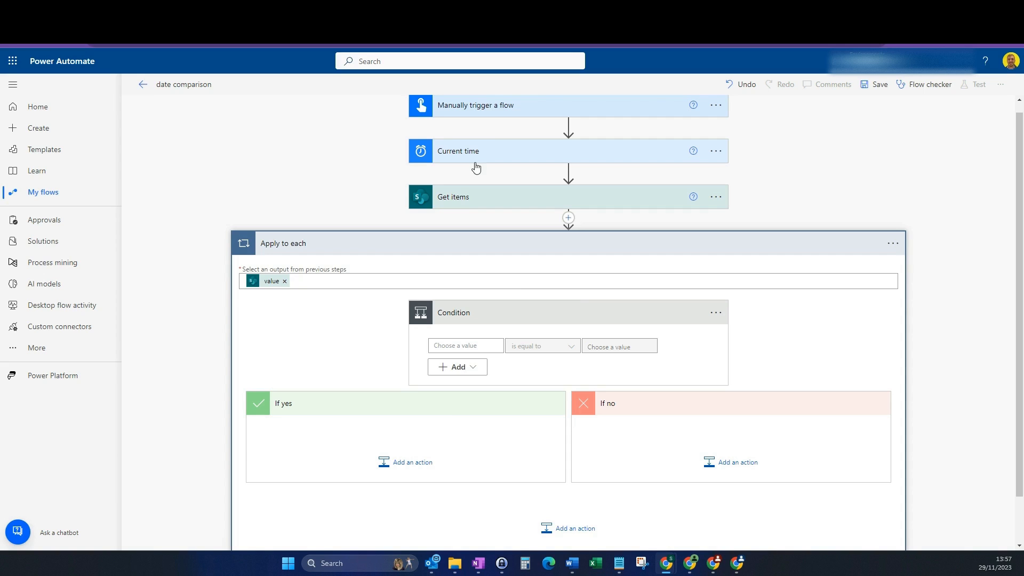
Check the dates in the SharePoint list, then start a formatDateTime expression on the Current time output for the condition's first value.
left_click(214, 10)
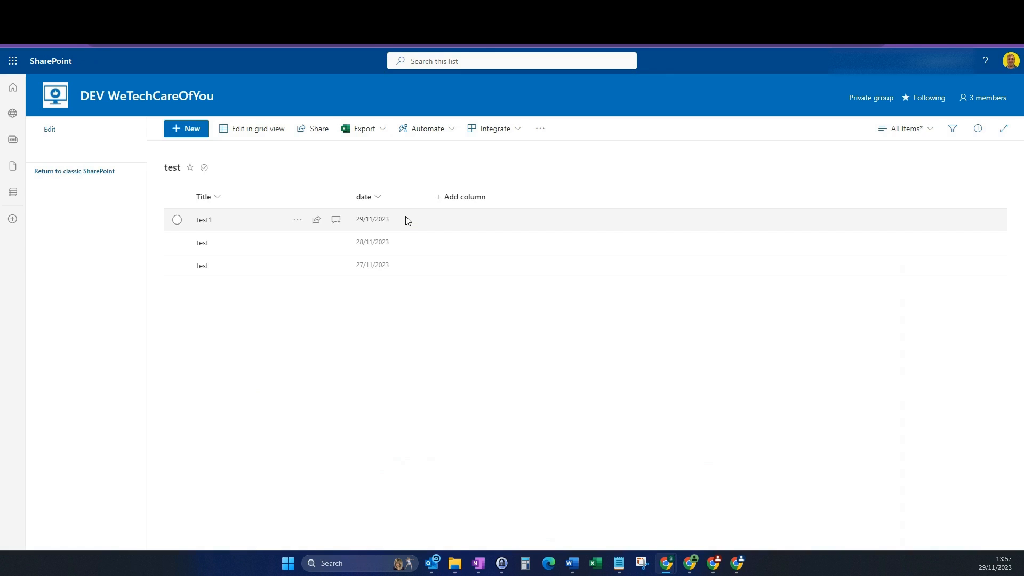
left_click(133, 11)
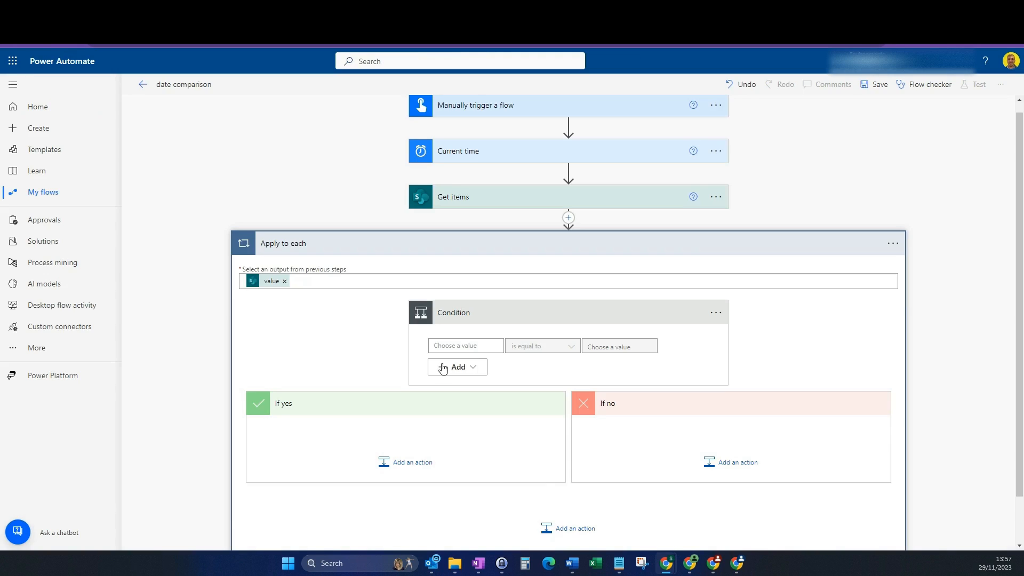
left_click(451, 346)
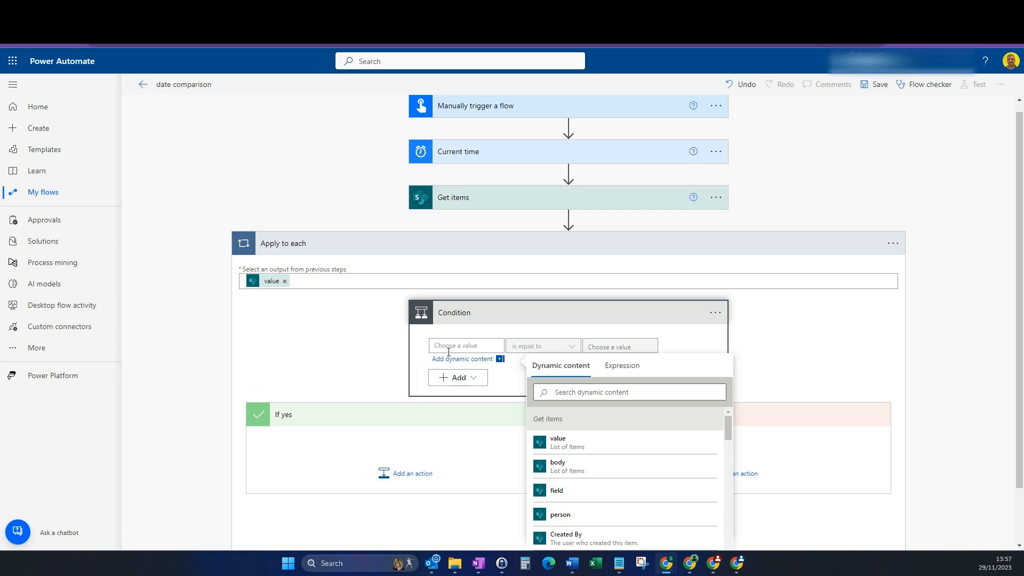
left_click(617, 368)
type("for")
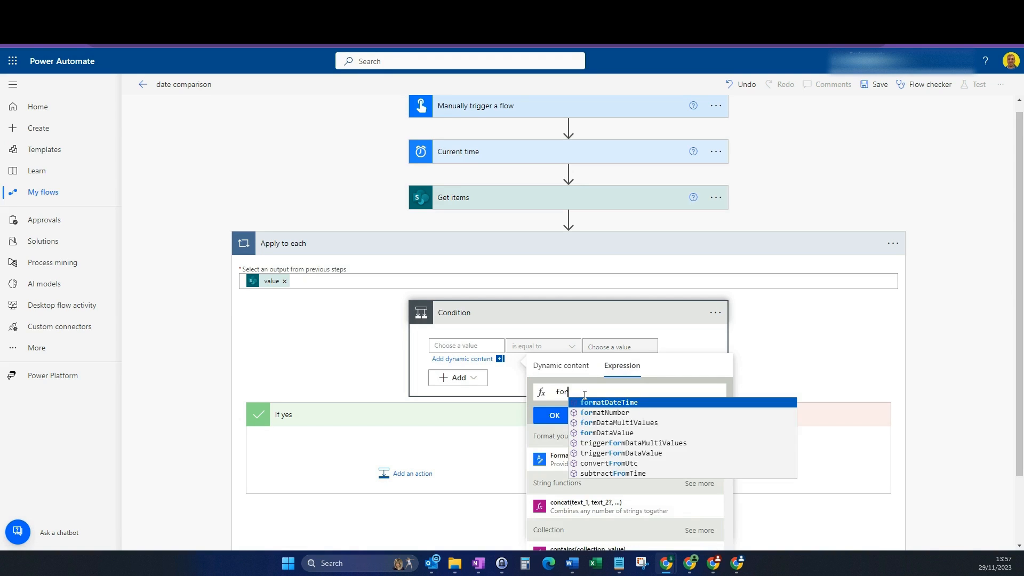
type("mat")
key("Return")
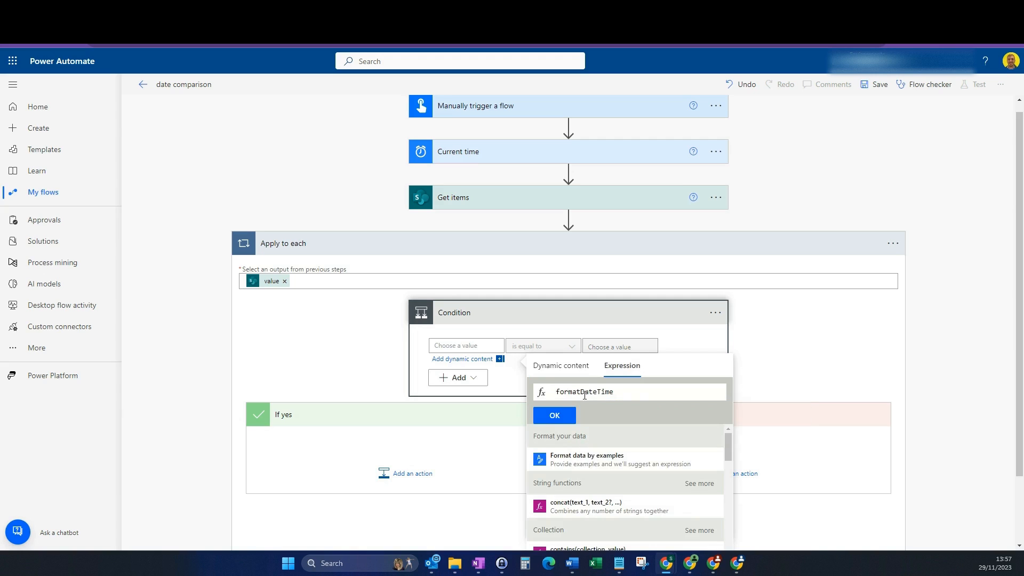
type("(")
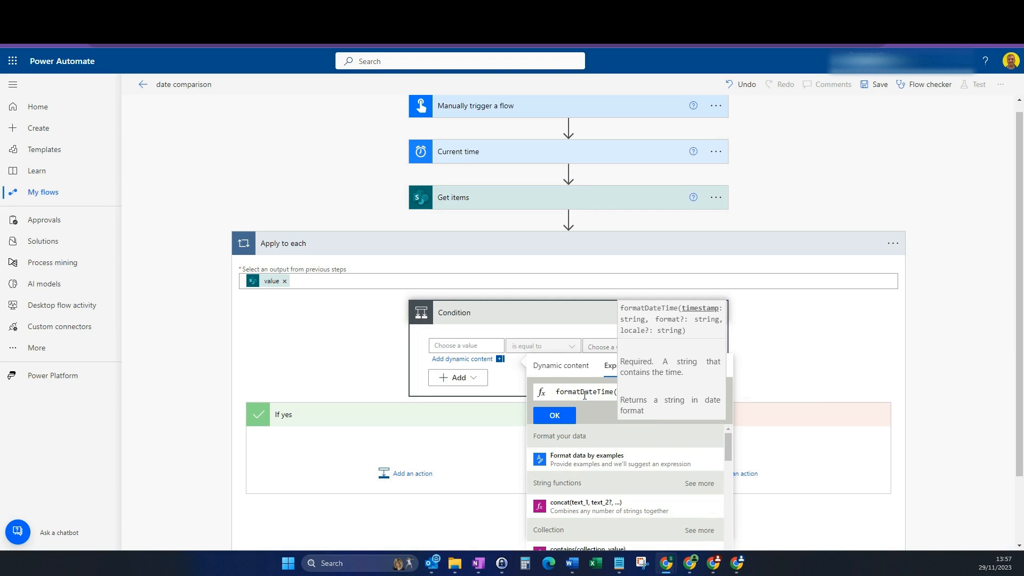
left_click(558, 376)
left_click(559, 375)
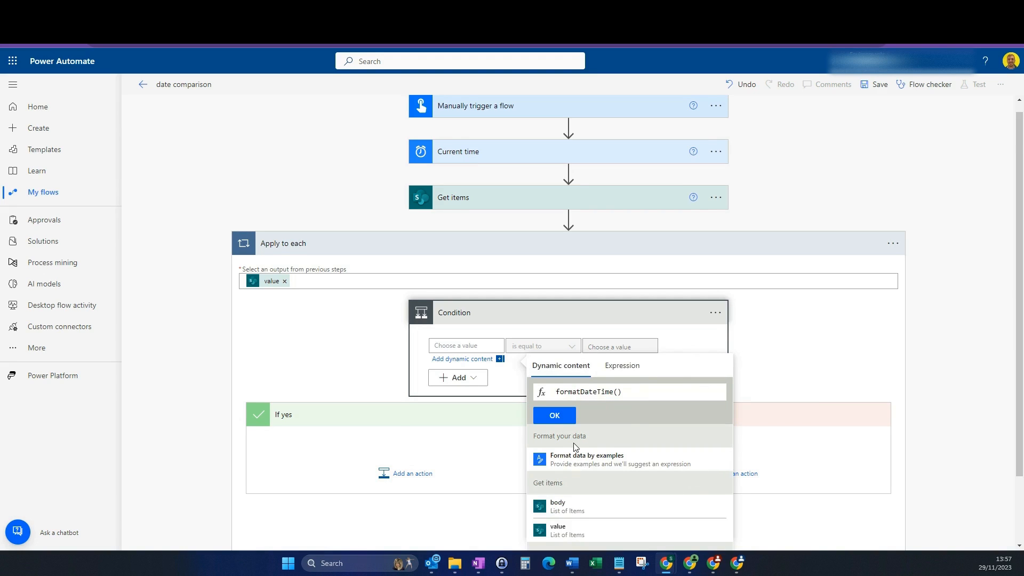
scroll(576, 447, "down", 1)
scroll(582, 469, "down", 1)
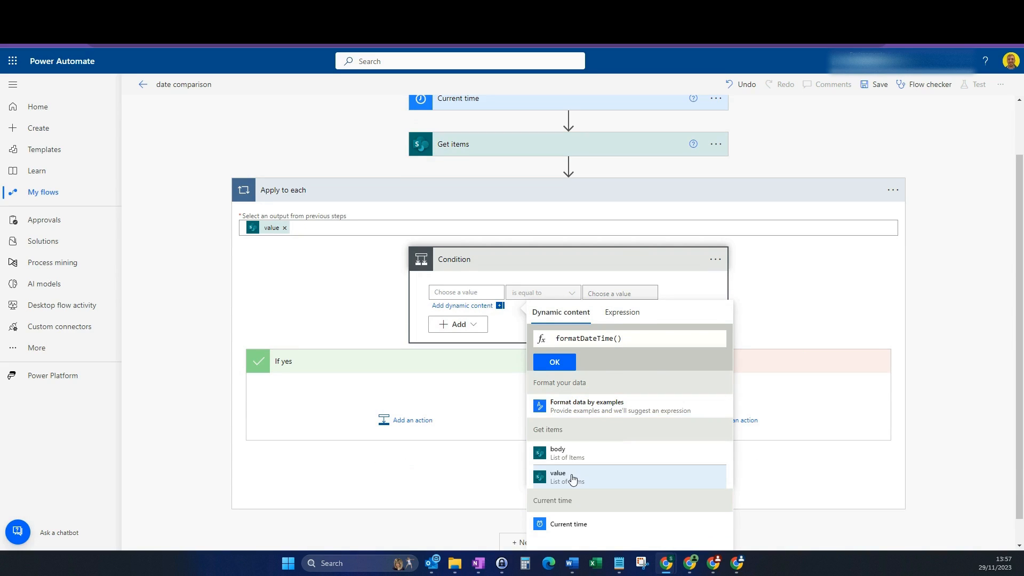
left_click(562, 523)
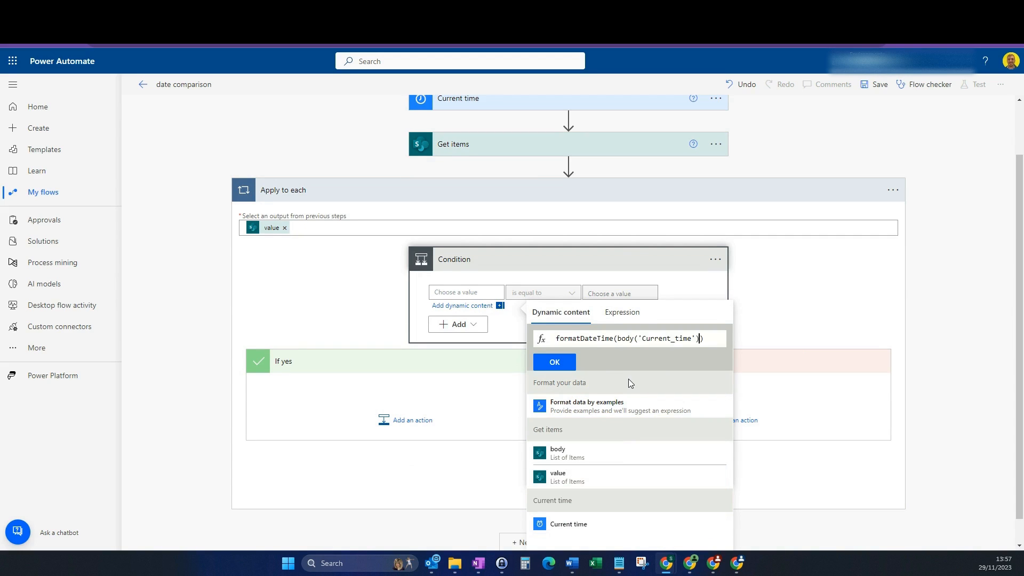
Complete the formatDateTime expression with the format 'dd-MM-yyyy' and insert it as the condition's first value.
type(", ")
type("'")
type("d'")
type("d-")
type("MM")
type("-y")
type("yyy")
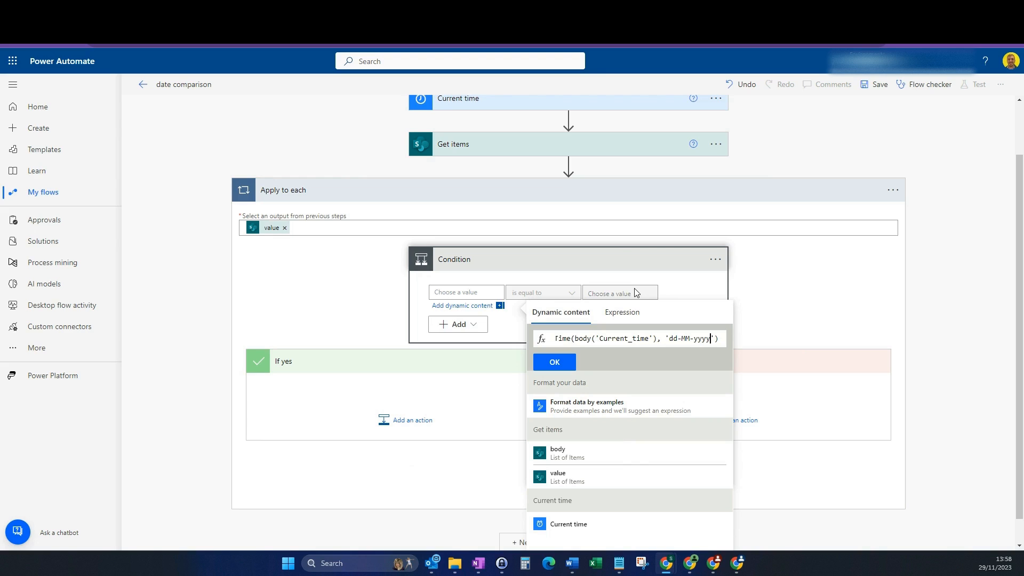
left_click(574, 361)
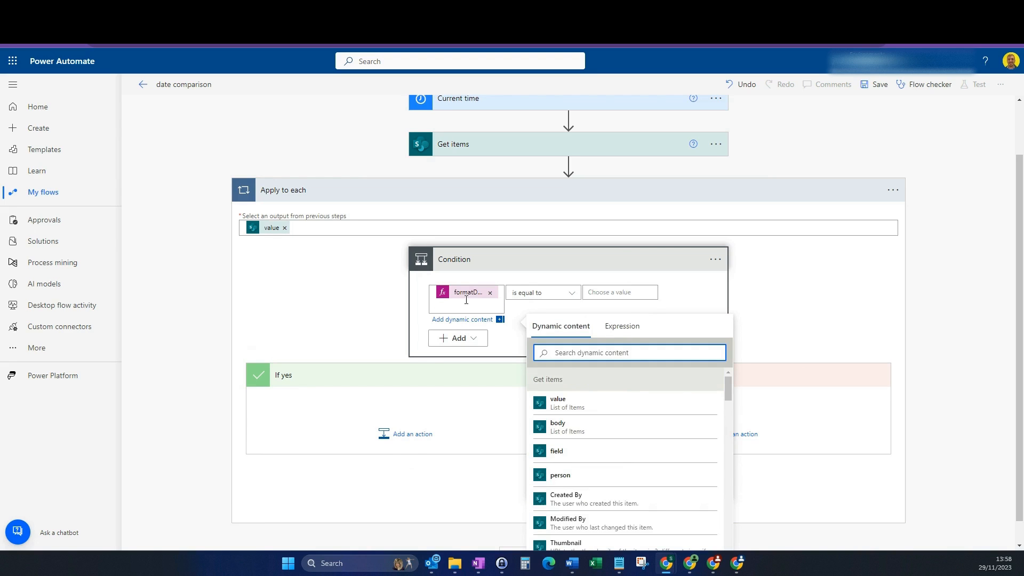
left_click(612, 293)
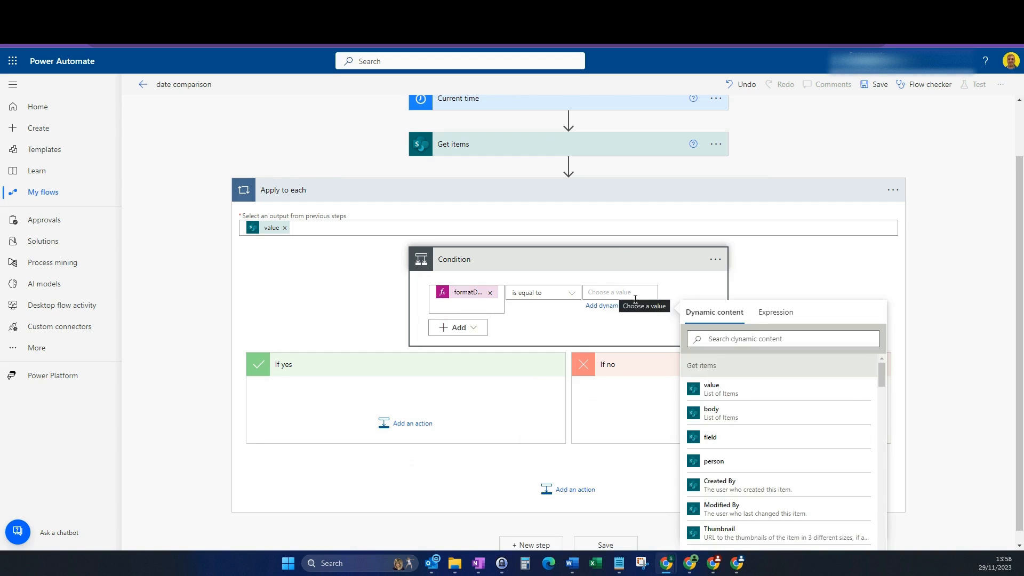
left_click(776, 312)
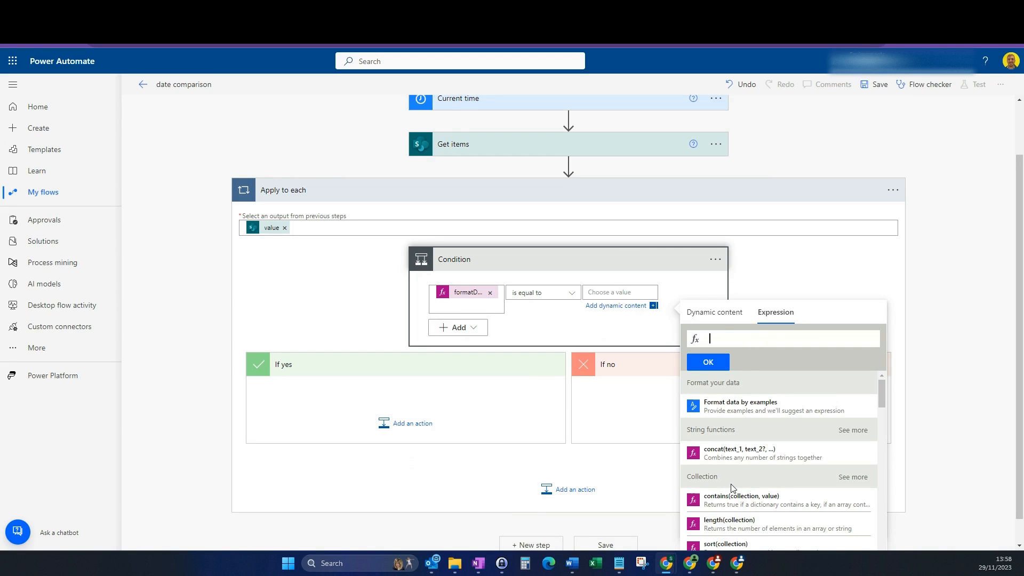
type("format")
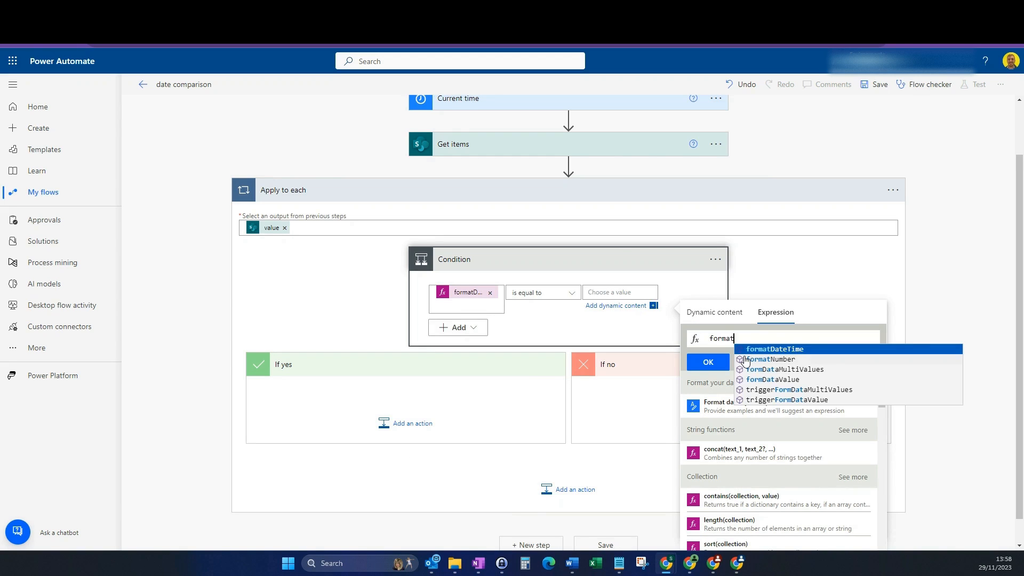
left_click(762, 349)
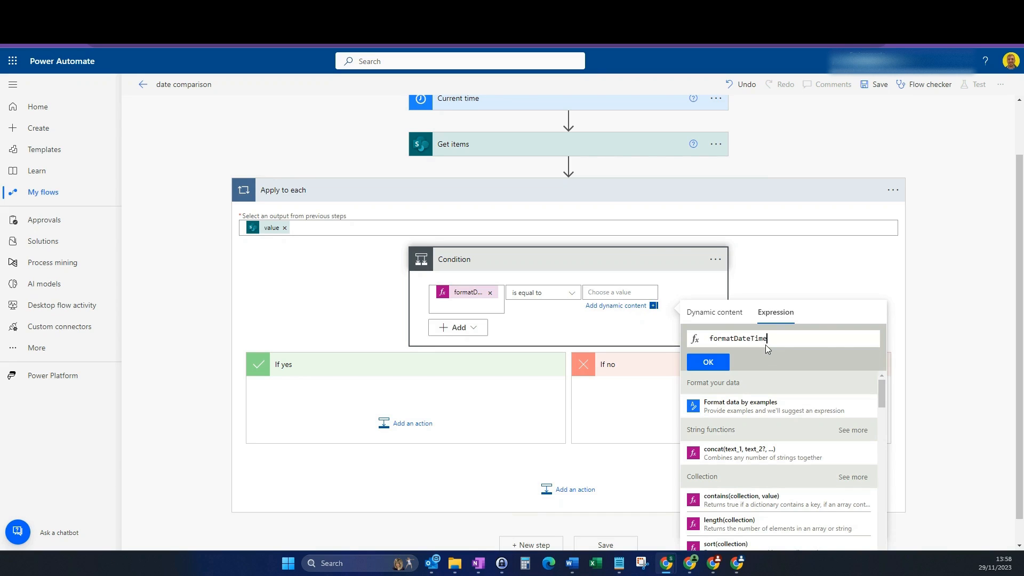
type("(")
left_click(709, 313)
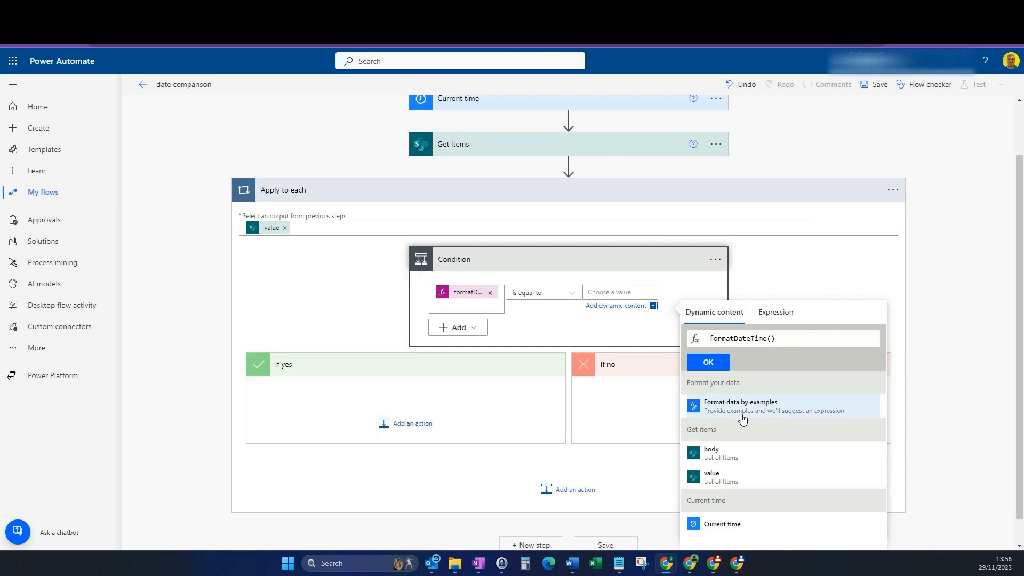
left_click(778, 313)
left_click(783, 341)
left_click_drag(783, 341, 709, 341)
key("BackSpace")
left_click(605, 292)
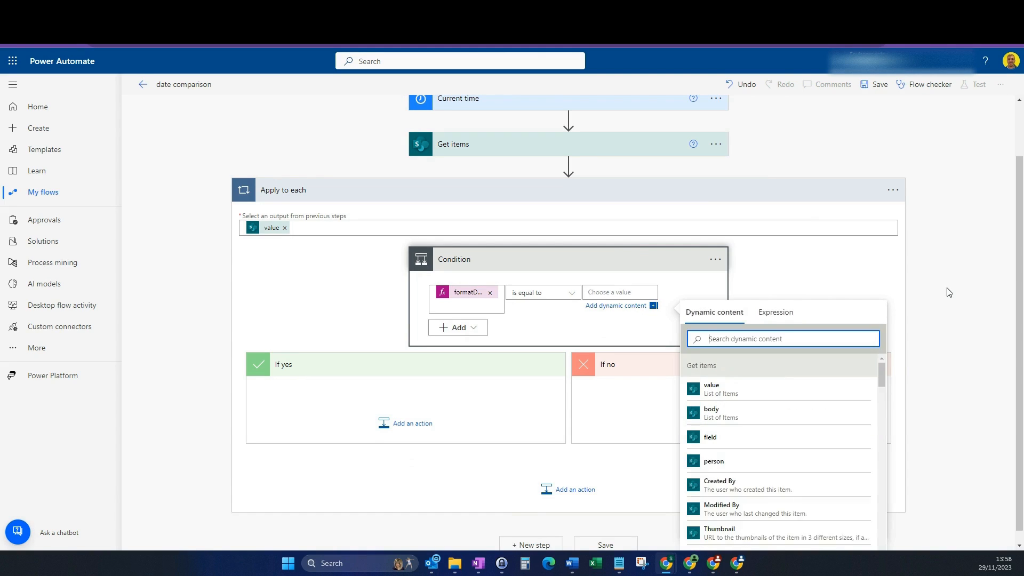
left_click(628, 294)
left_click(621, 293)
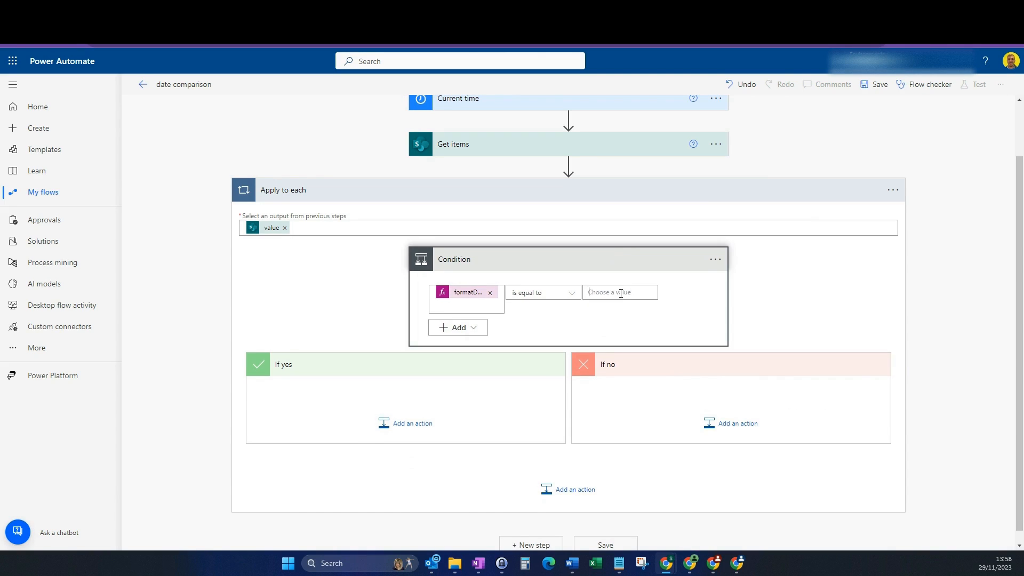
left_click(924, 285)
Insert the Get items "date" field as the condition's second value, read its underlying reference, and remove it.
left_click(618, 294)
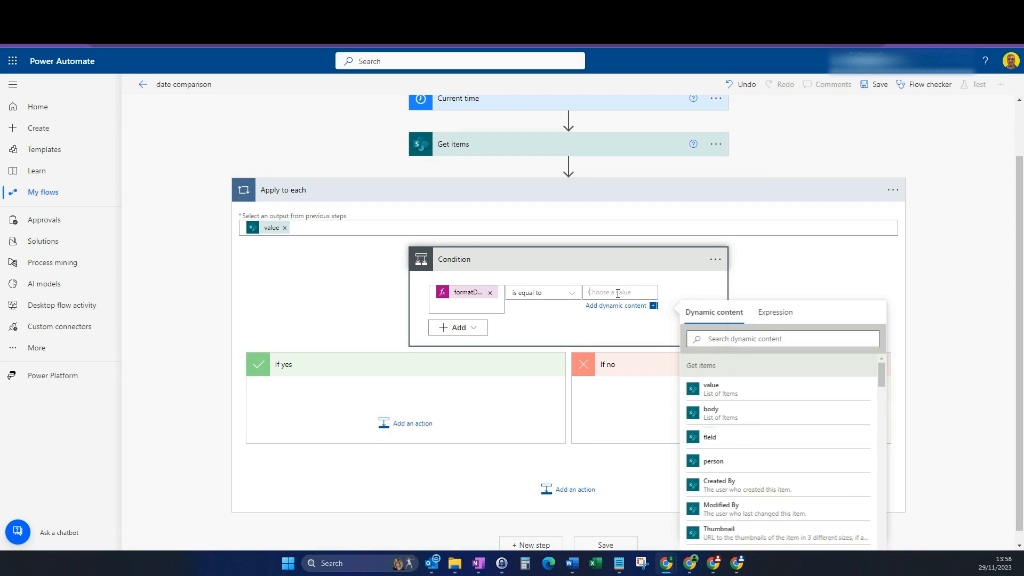
scroll(749, 422, "down", 1)
scroll(749, 422, "down", 1)
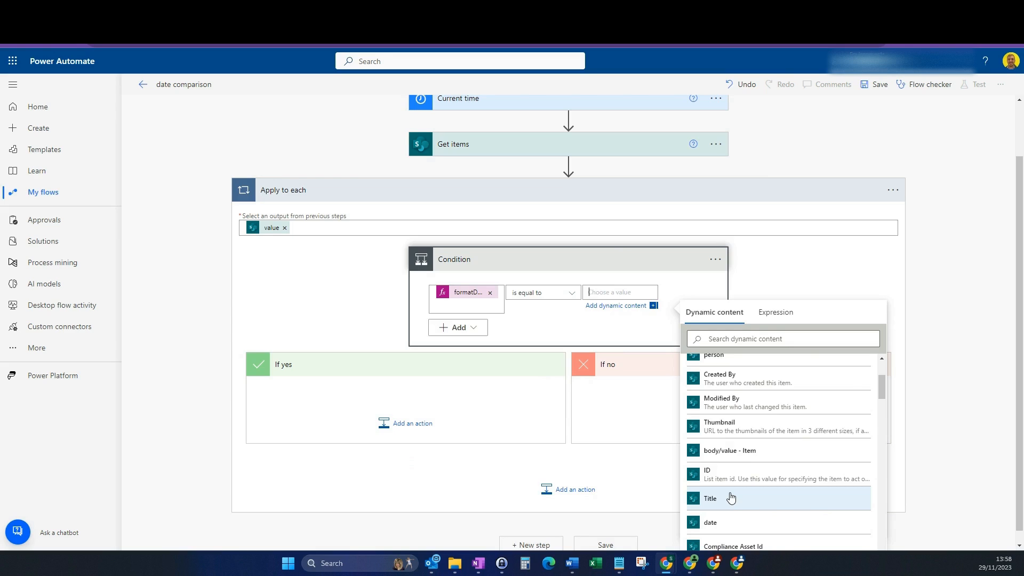
scroll(731, 498, "down", 1)
left_click(719, 474)
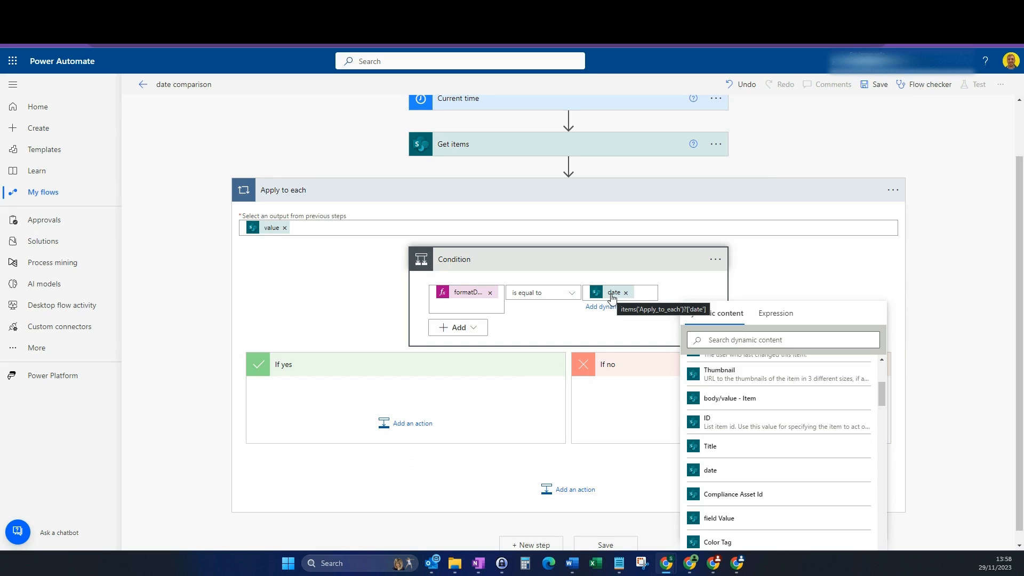
left_click(626, 293)
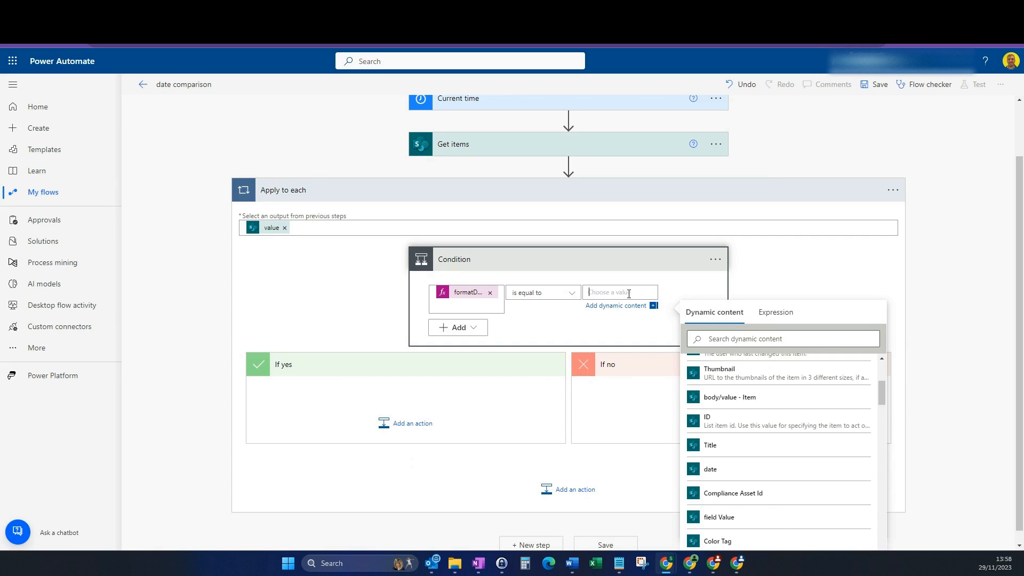
Start a formatDateTime() expression for the condition's second value.
left_click(776, 312)
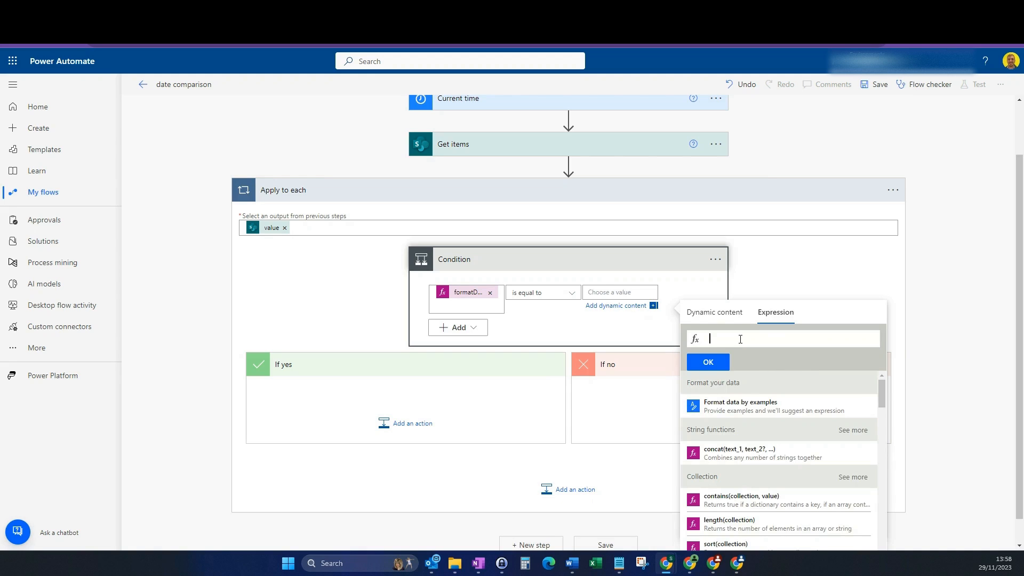
type("format")
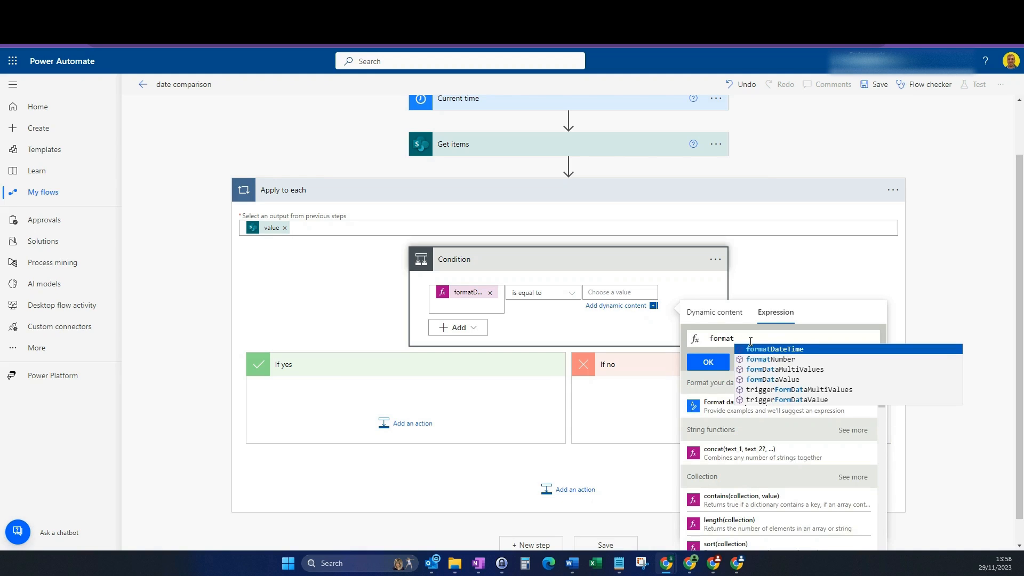
left_click(762, 351)
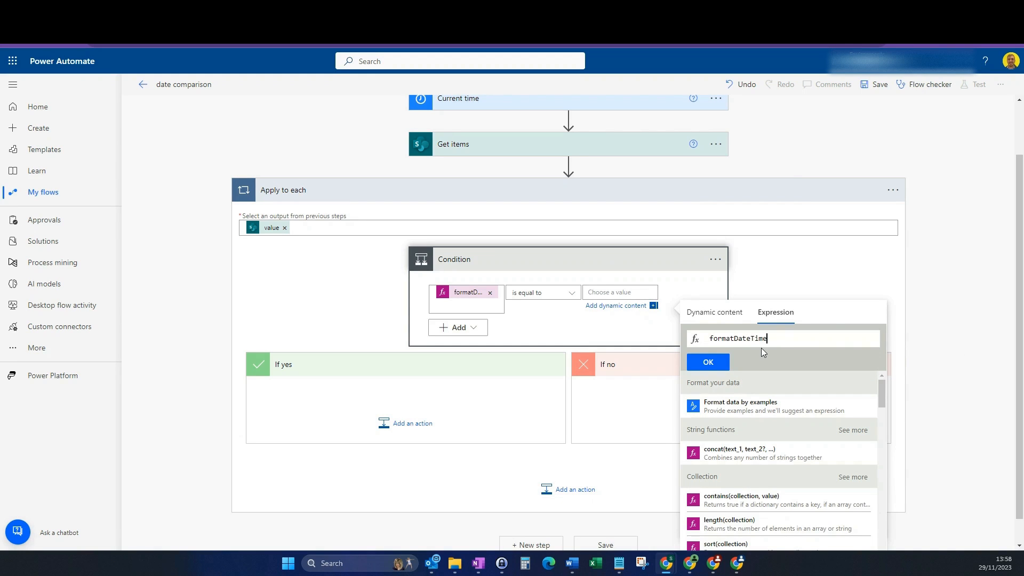
type("(")
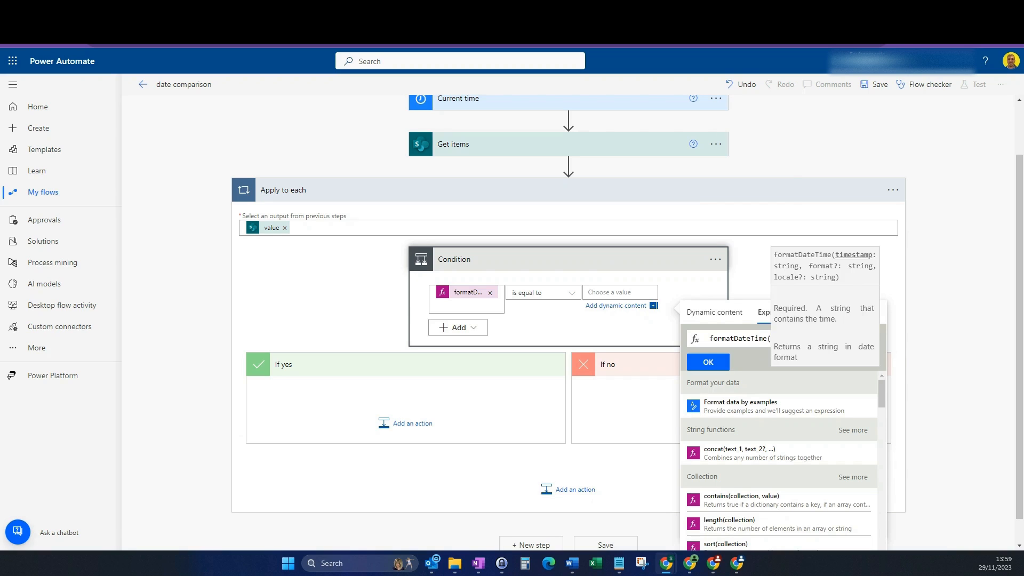
type(")")
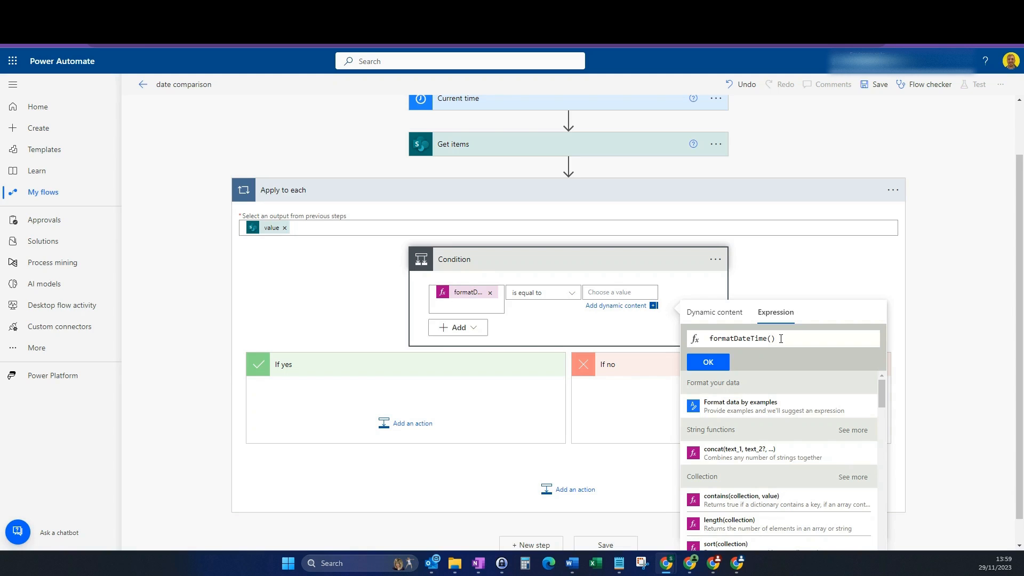
Enter items('Apply_to_each')?['date'] as the timestamp inside the formatDateTime expression.
type("items")
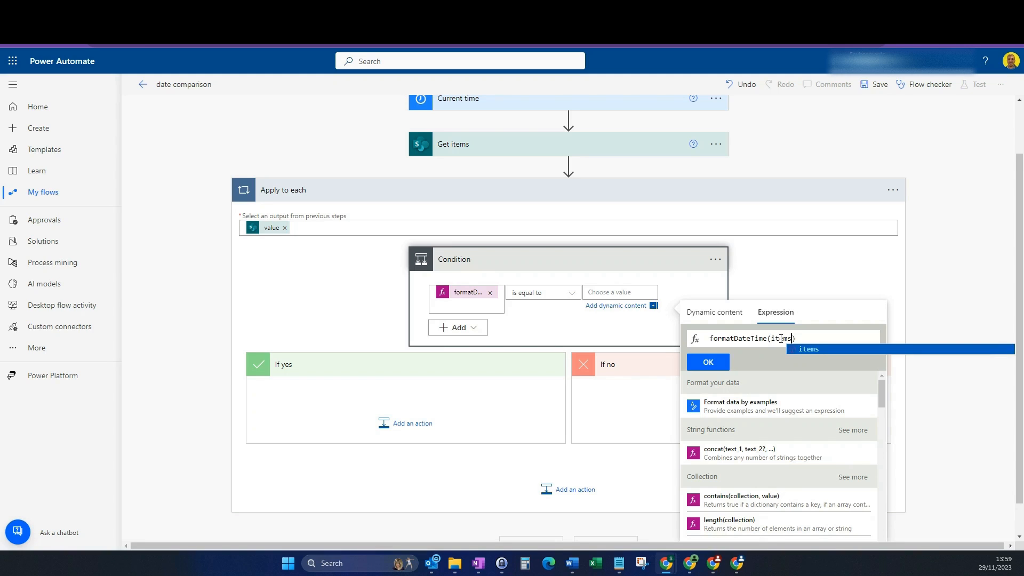
type("('")
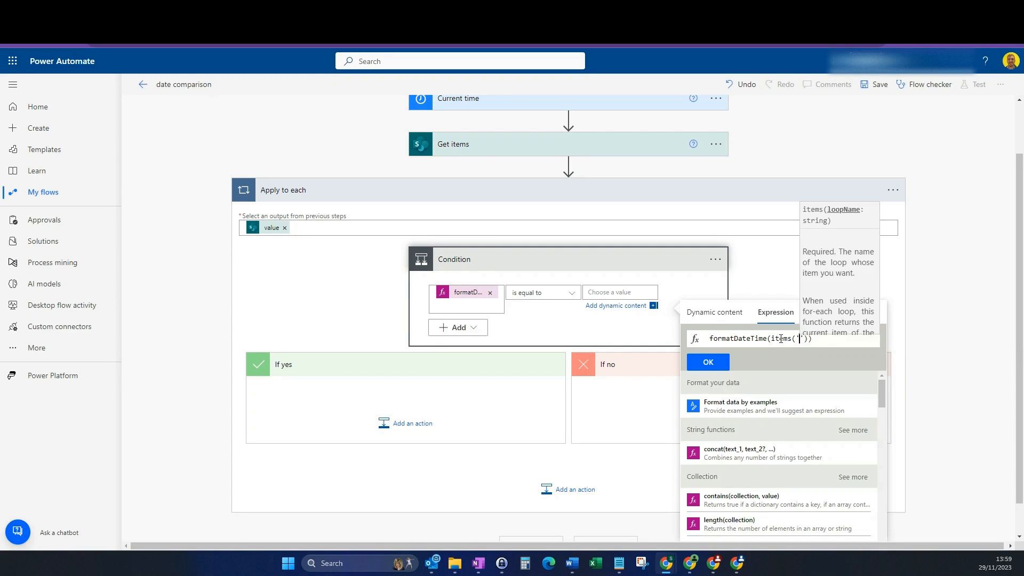
type("Apply_")
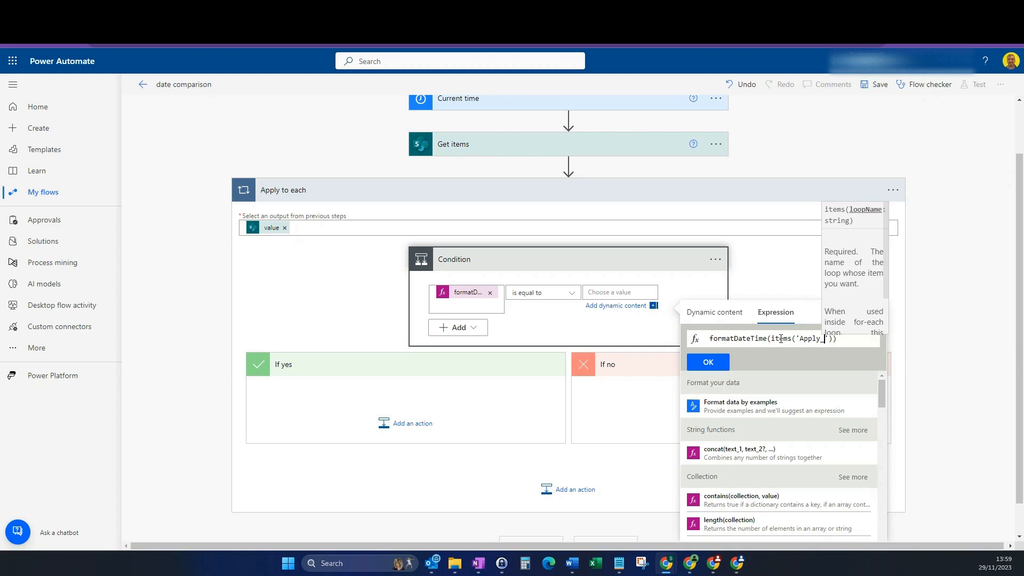
type("to_each")
key("Right")
type(")?['d")
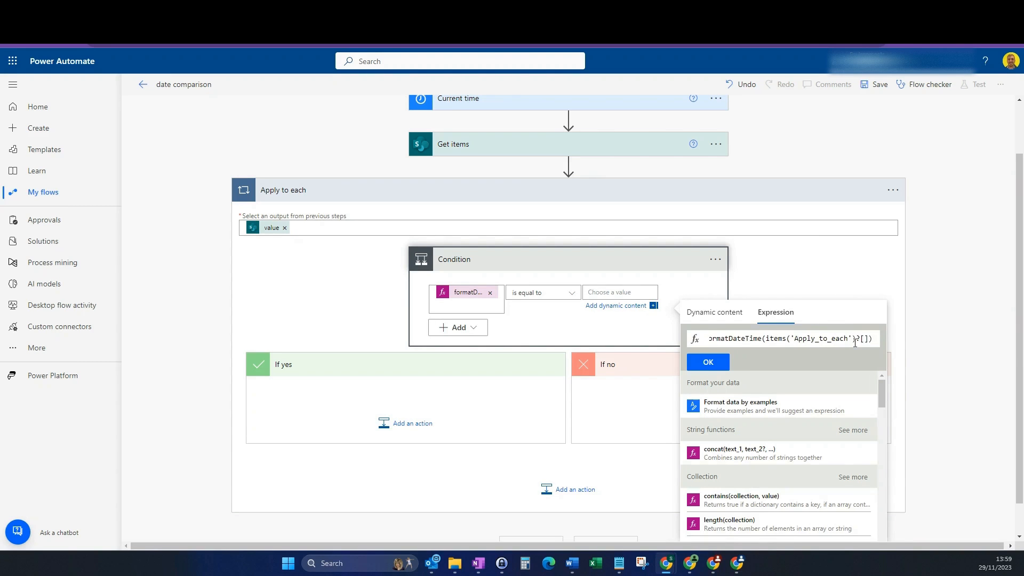
type("ate")
key("Right")
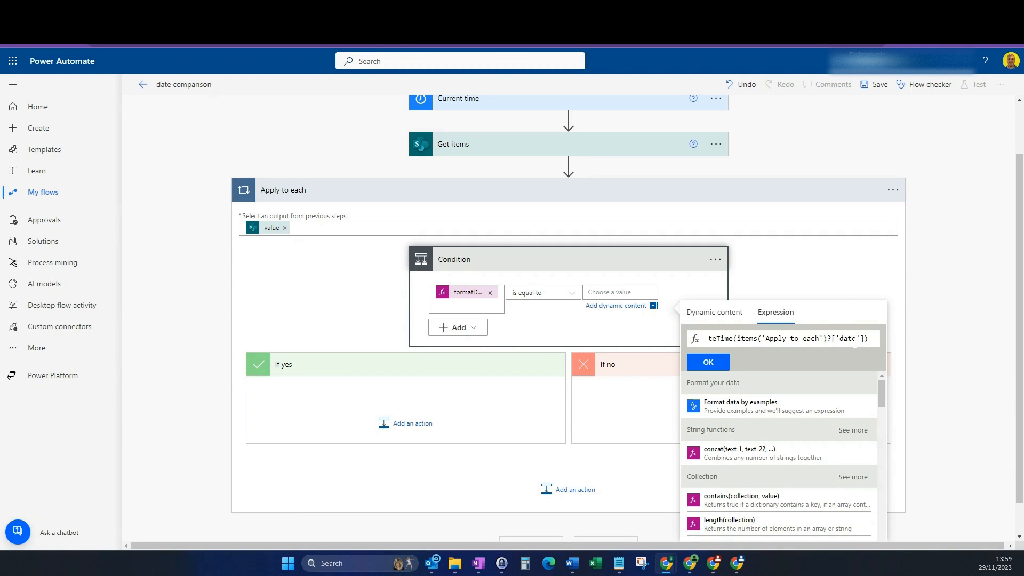
Add the format 'dd-MM-yyyy' to the formatDateTime expression and insert it as the condition's second value.
type(",")
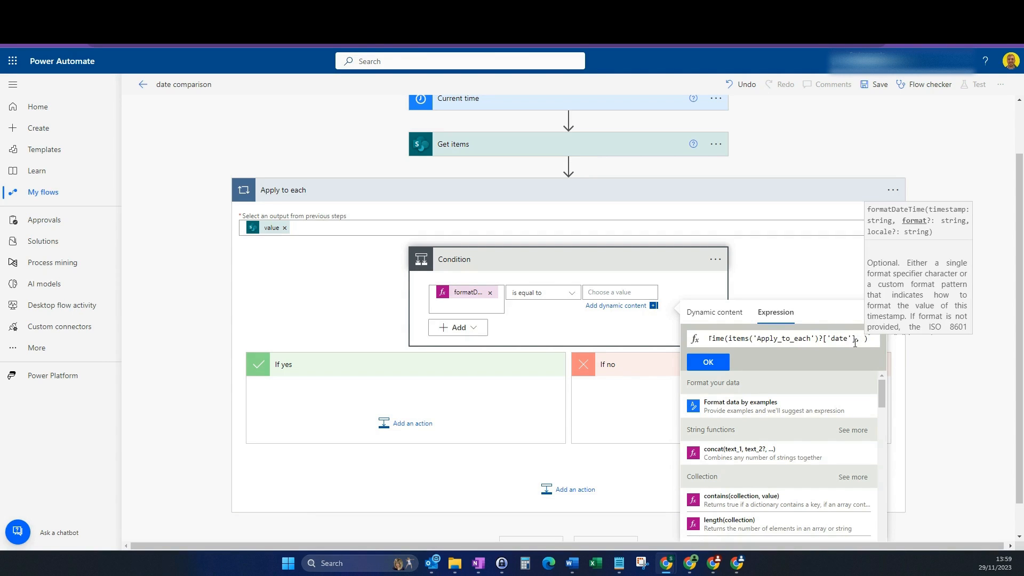
type(" ''dd-MM-yyyy")
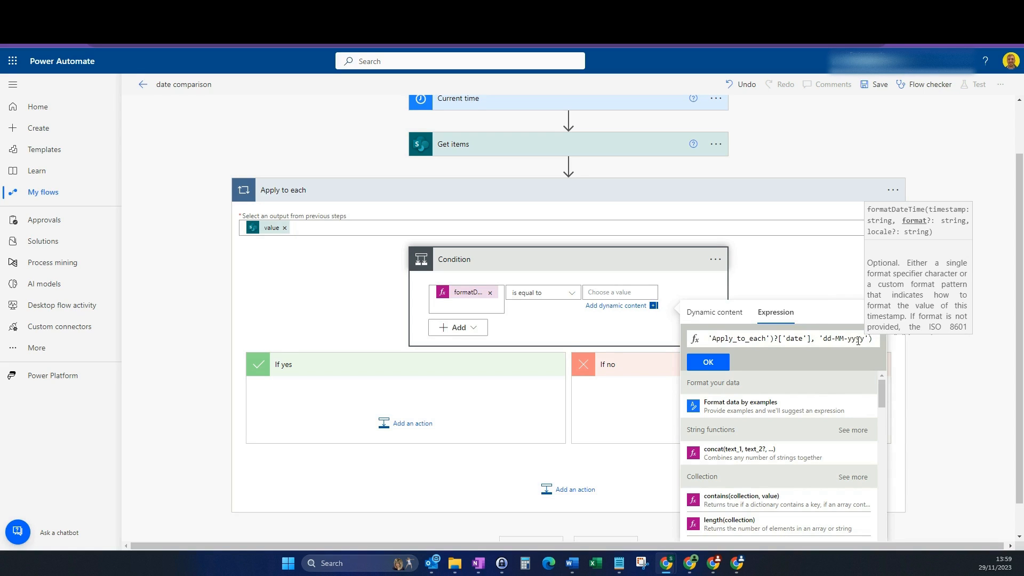
left_click(720, 362)
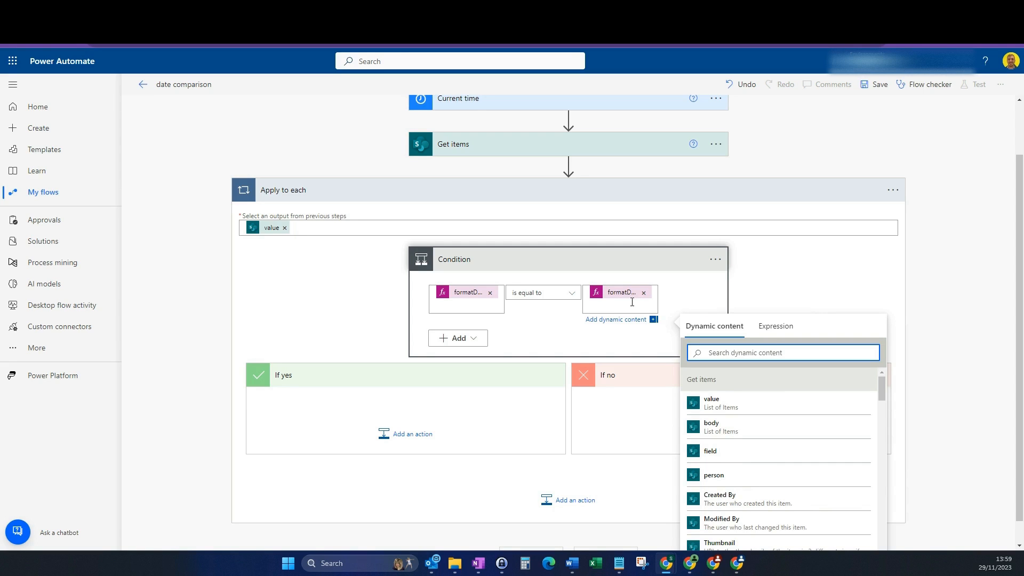
Save the date comparison flow, dismiss the flow checker, and run a manual test.
left_click(876, 85)
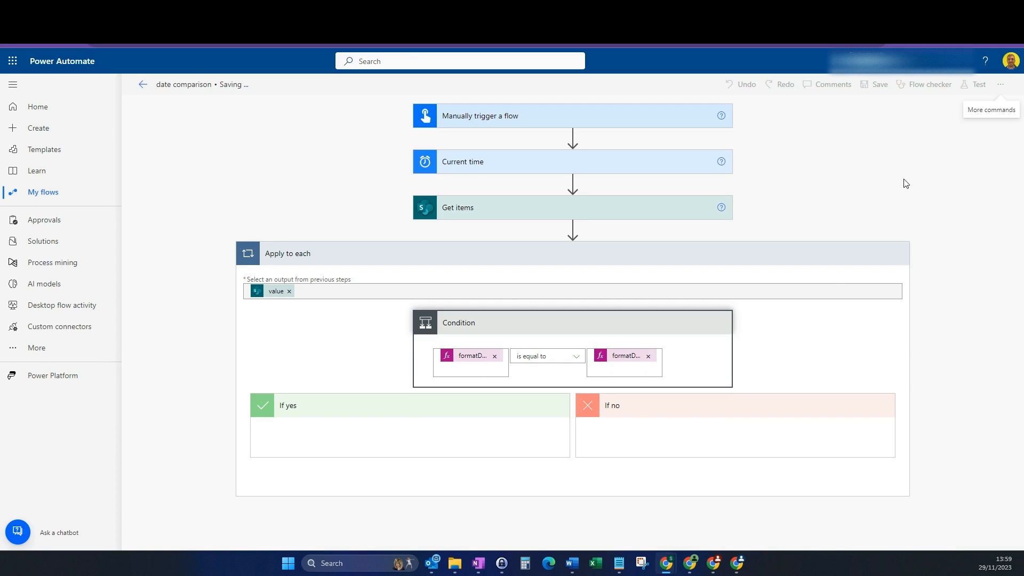
left_click(1016, 92)
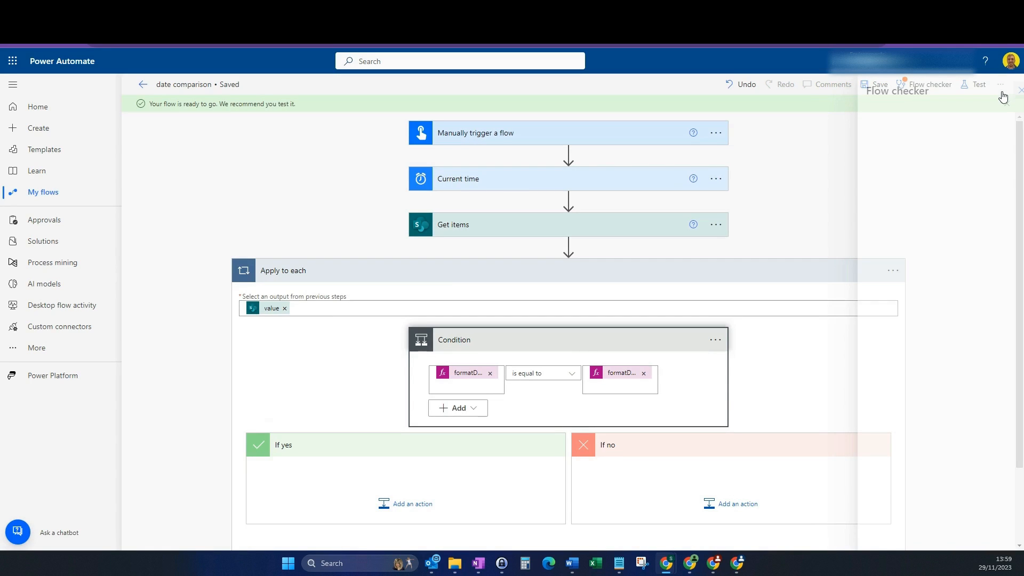
left_click(975, 84)
left_click(847, 128)
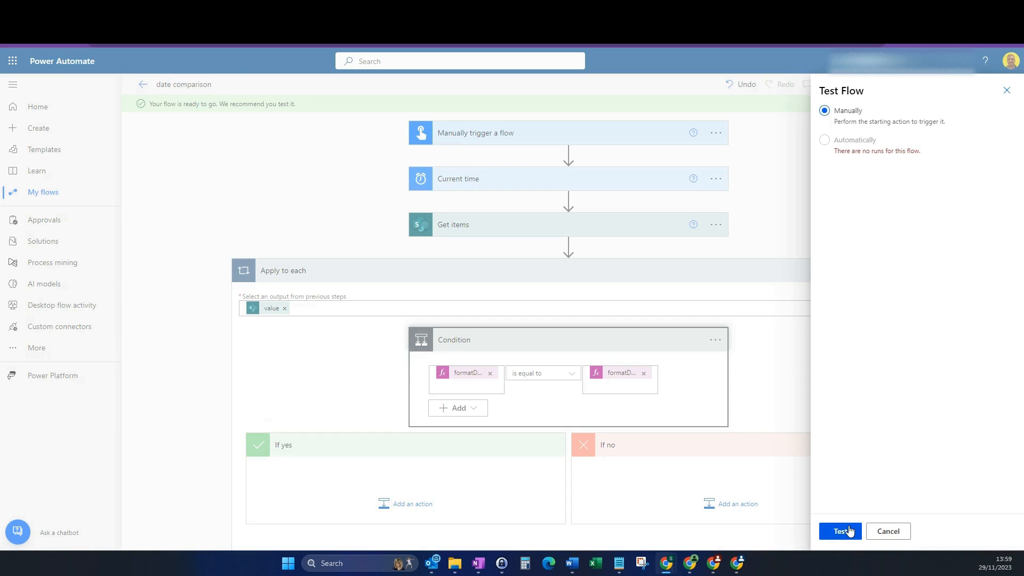
left_click(850, 531)
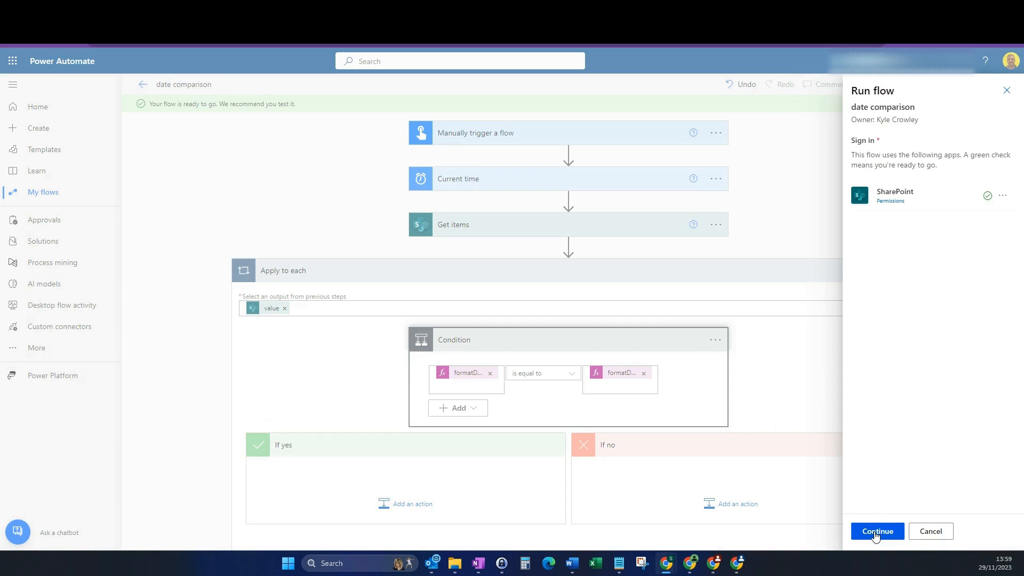
left_click(875, 534)
left_click(877, 532)
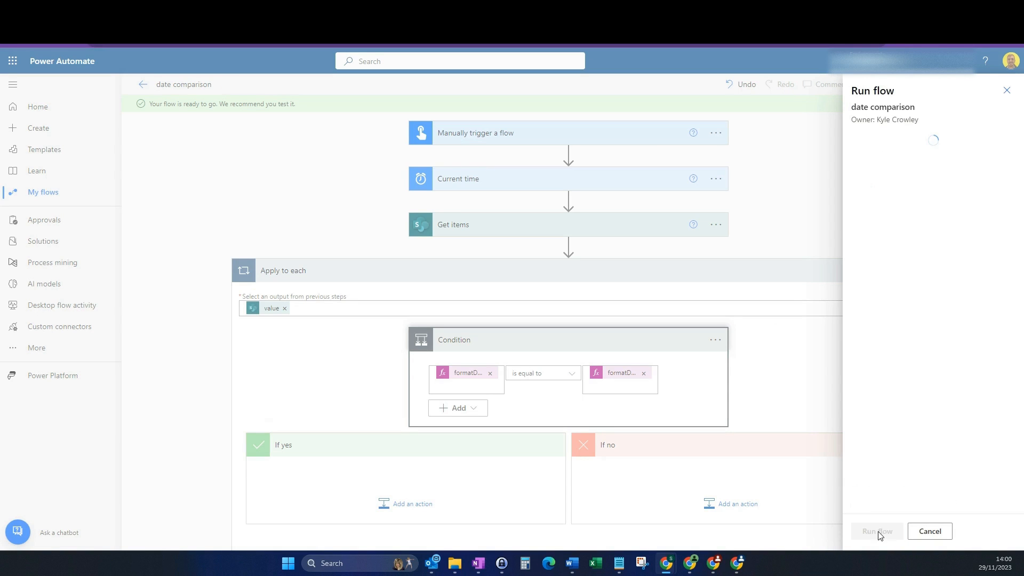
left_click(874, 532)
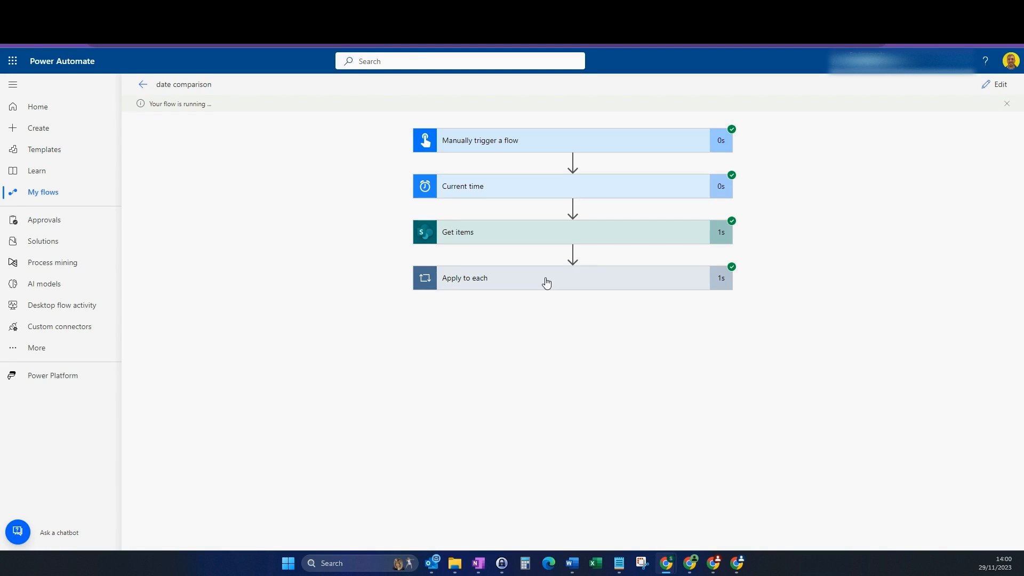
Examine the Condition's expression result in each iteration of the Apply to each loop.
left_click(547, 283)
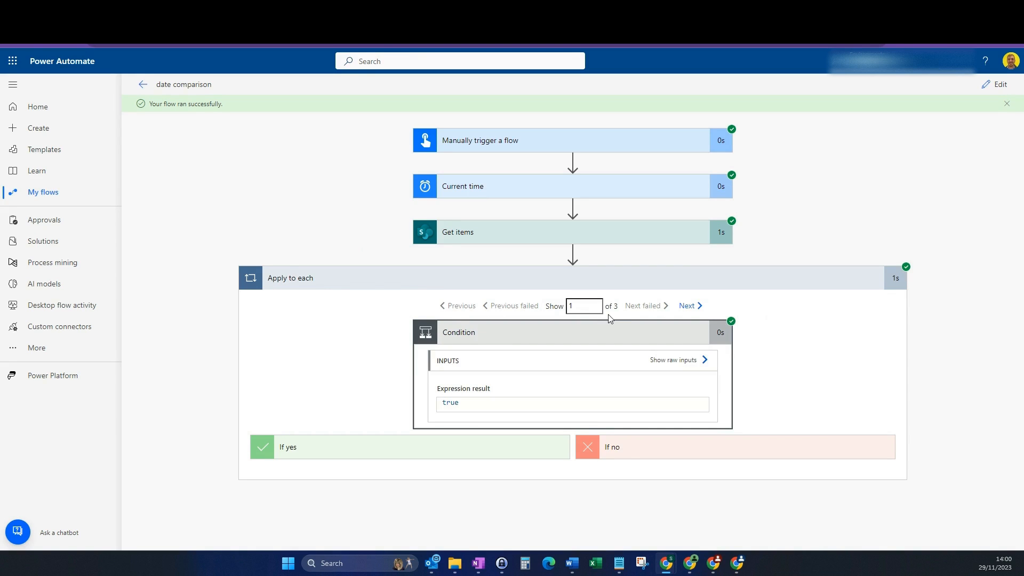
left_click(687, 306)
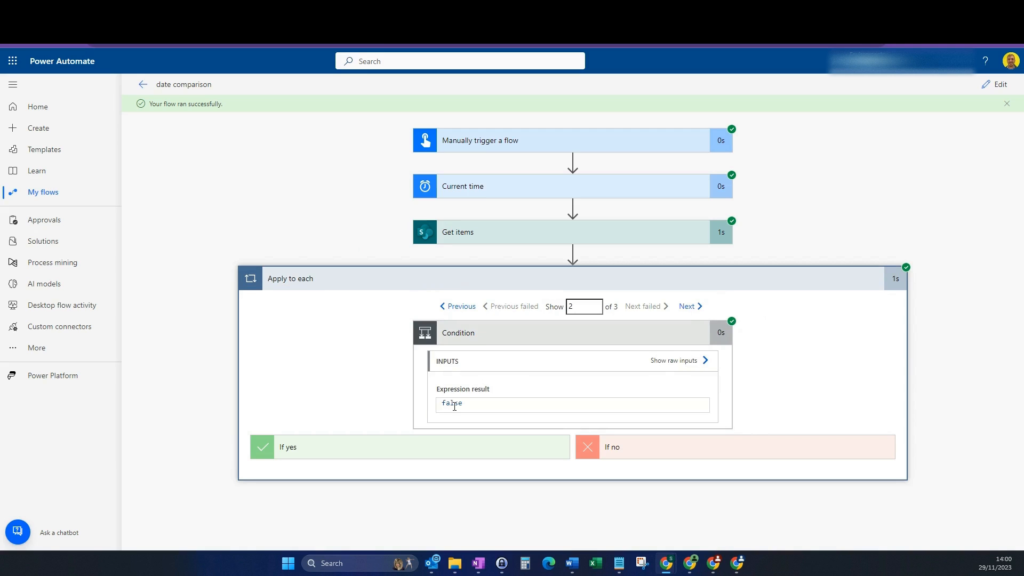
left_click(686, 307)
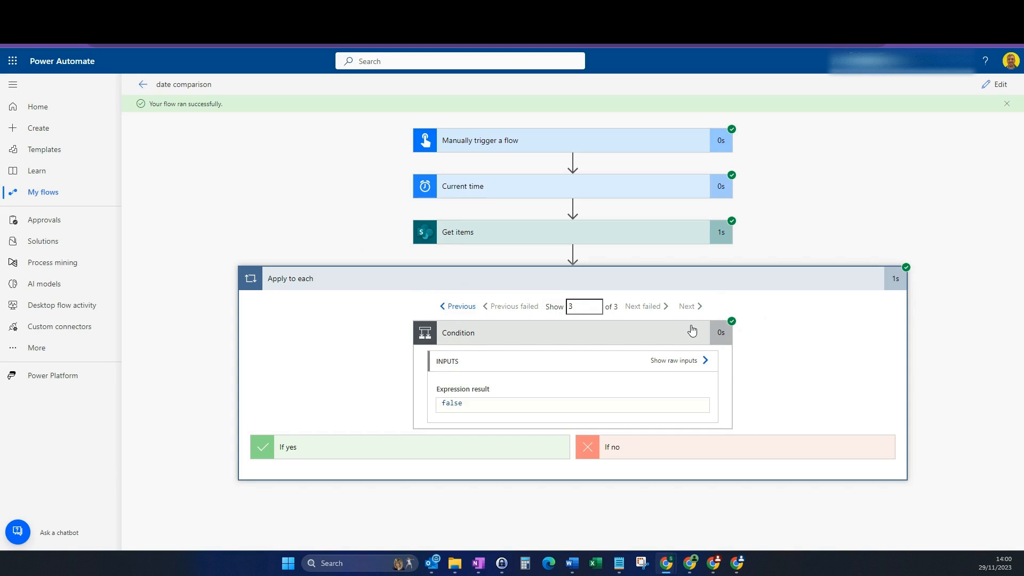